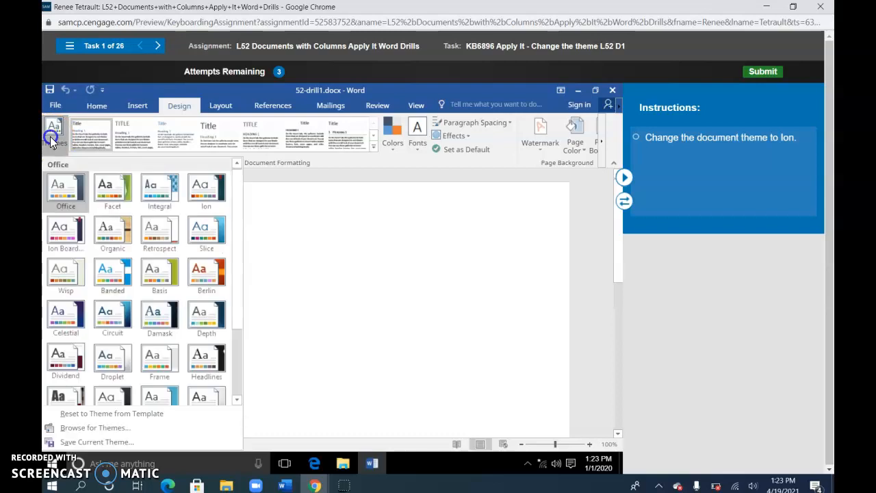
Apply the Ion theme to the document and set its margins to Narrow.
click(207, 190)
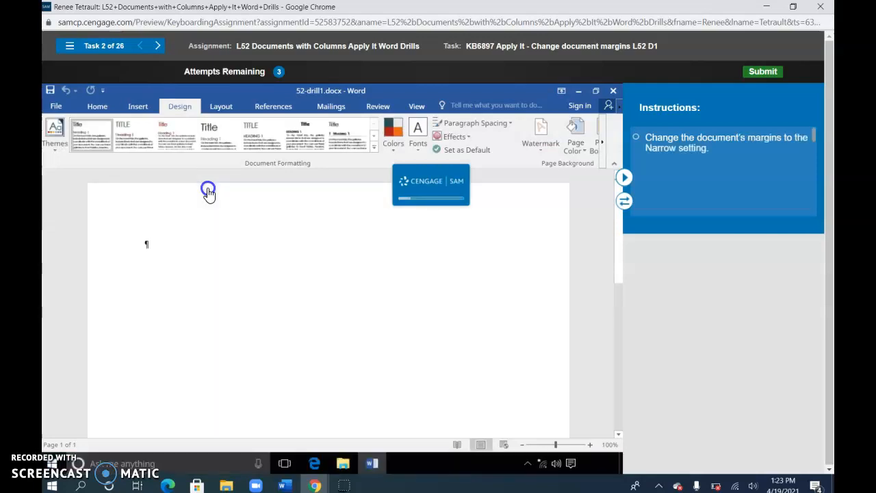
click(220, 111)
click(49, 133)
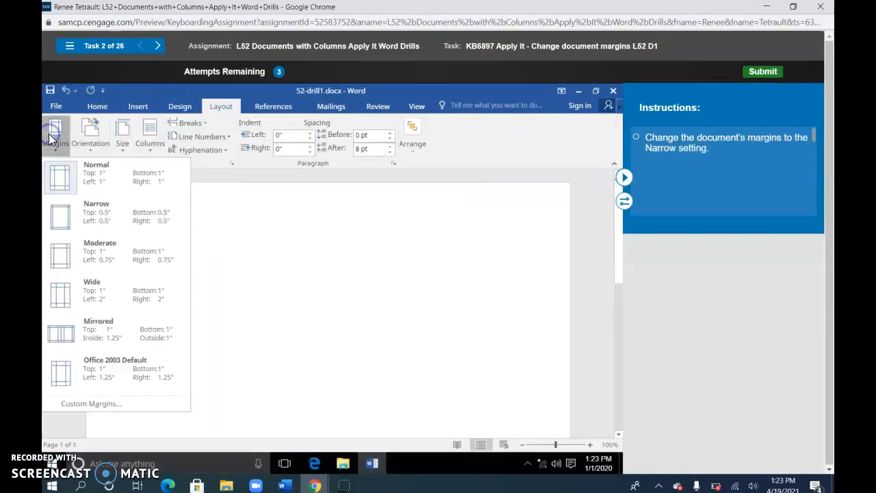
click(83, 207)
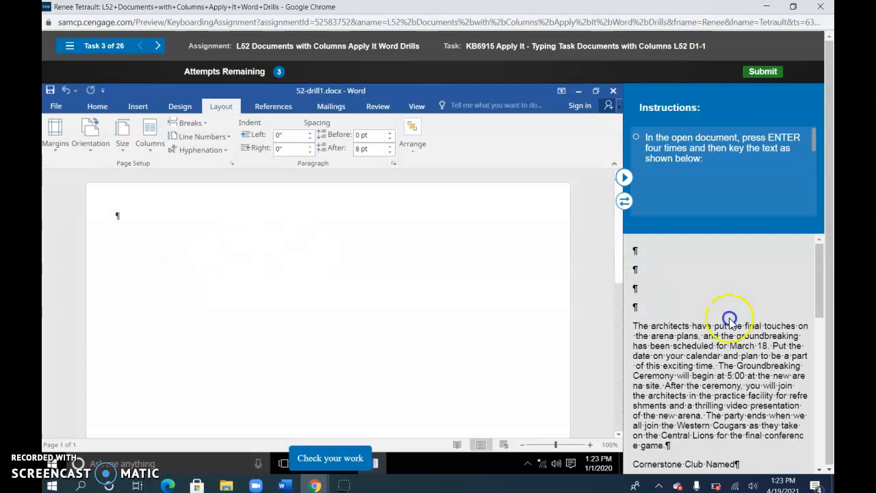
Look through the passage of the typing task and skip ahead to Task 4 of 26.
drag(819, 311, 824, 326)
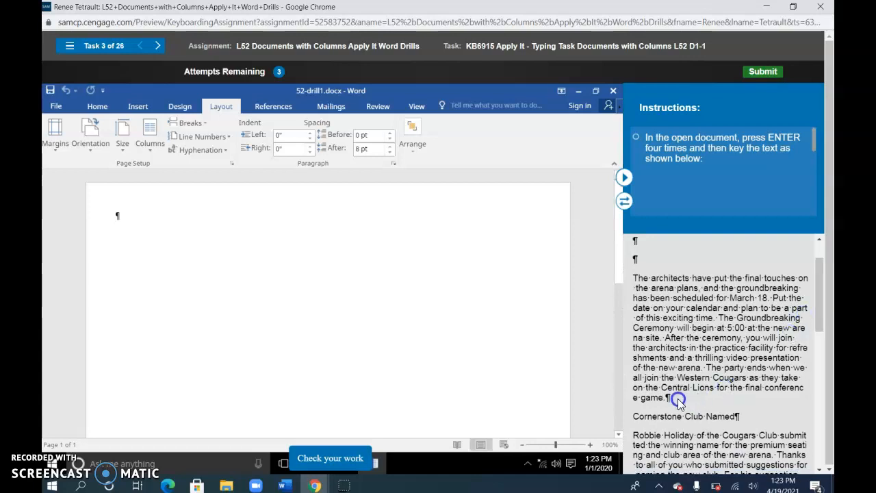
drag(829, 319, 826, 477)
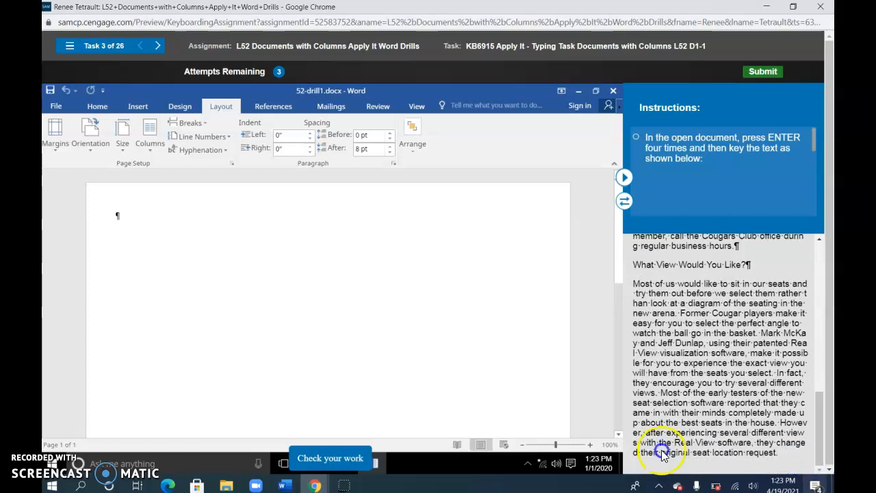
click(157, 45)
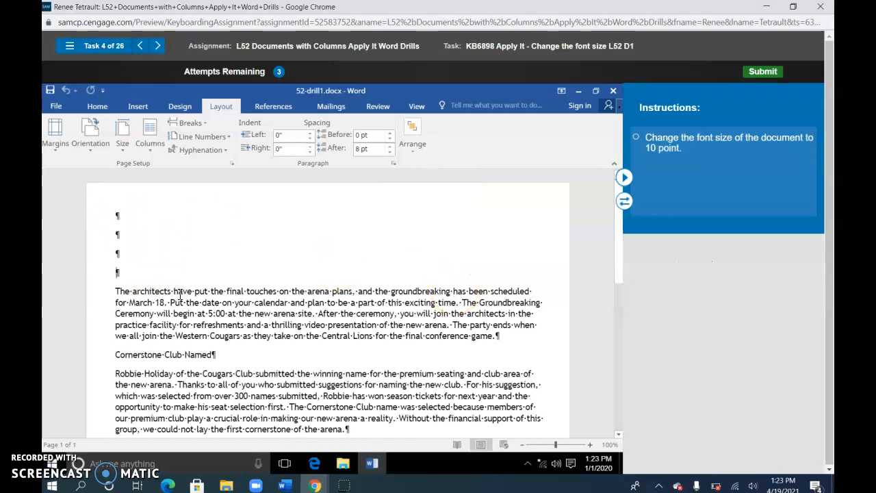
Reduce the font size of the entire document to 10 point.
key(ctrl+a)
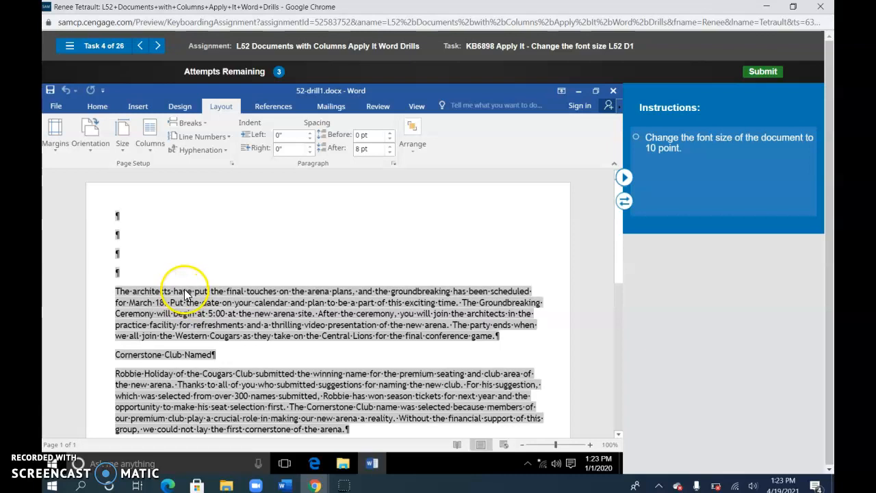
click(87, 107)
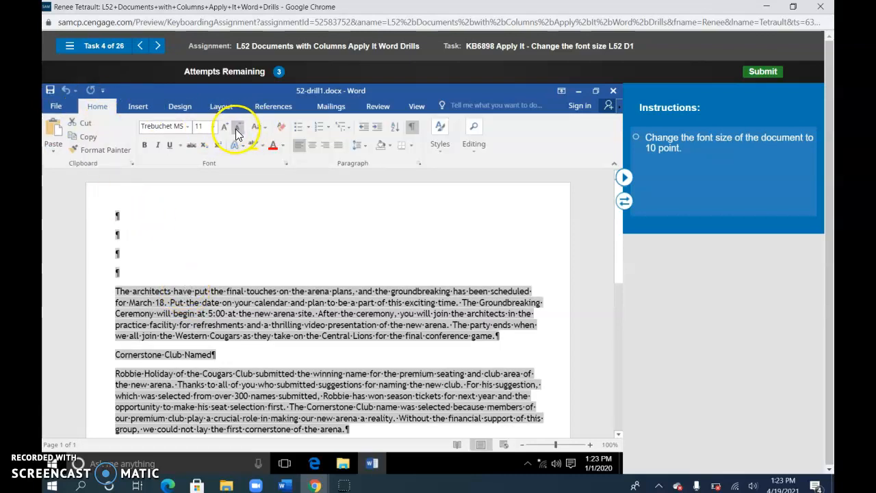
click(235, 128)
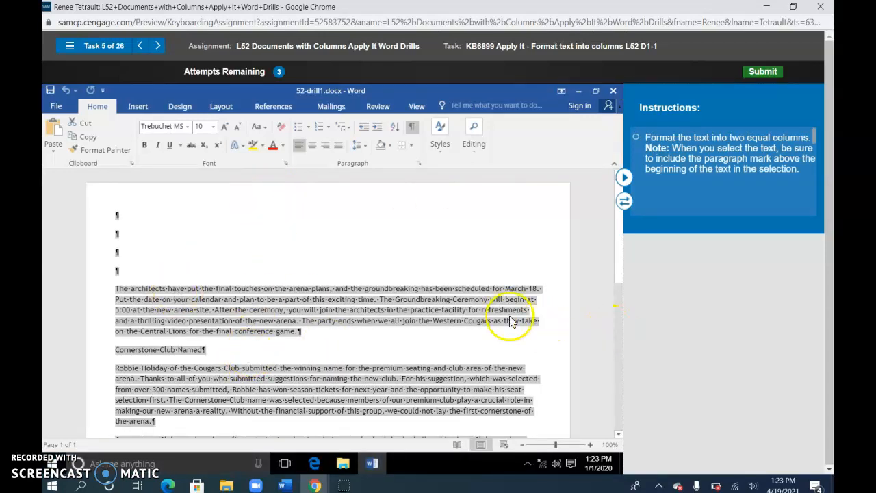
Format the selected document text into two equal columns.
click(222, 106)
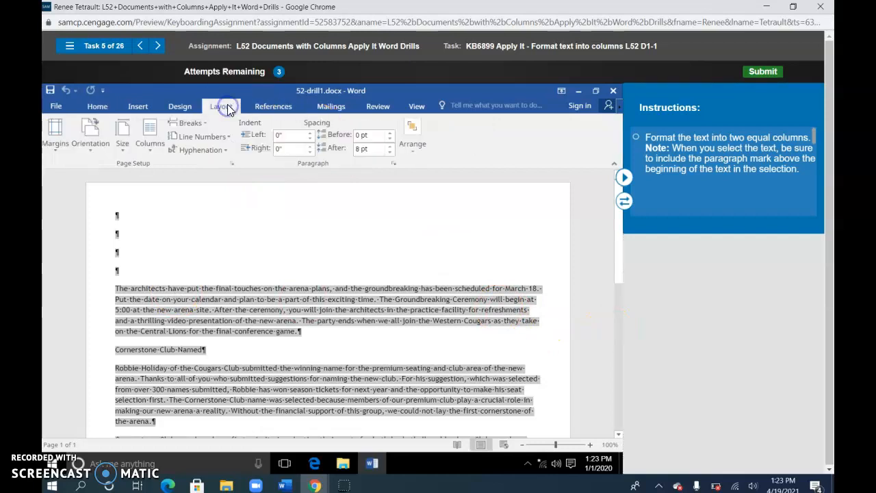
click(151, 134)
click(155, 197)
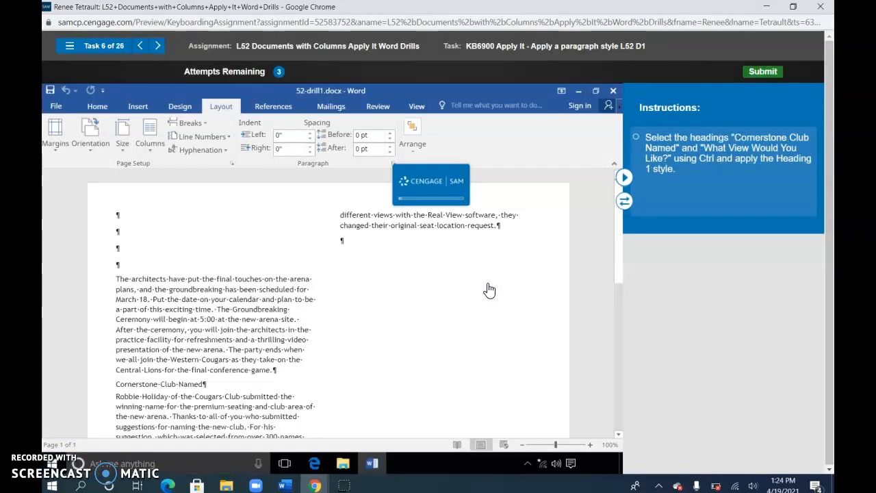
Apply the Heading 1 style to the headings "Cornerstone Club Named" and "What View Would You Like?" together.
scroll(302, 314, down, 2)
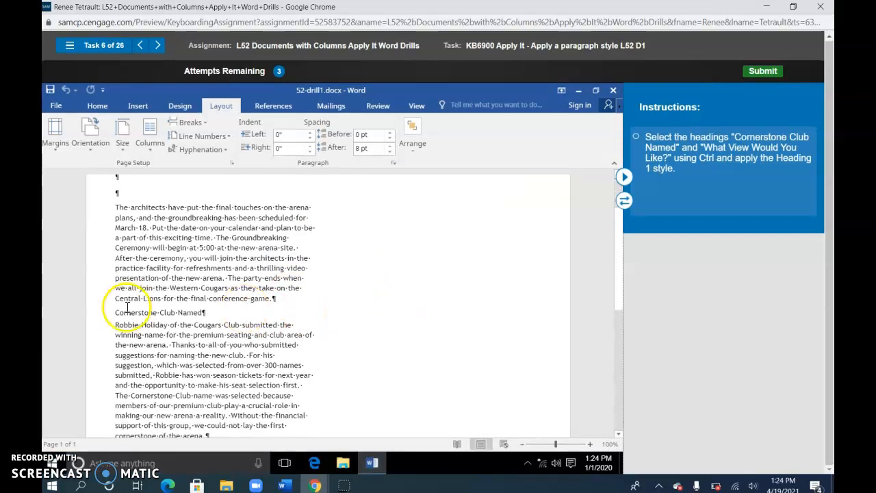
click(102, 316)
scroll(294, 336, down, 4)
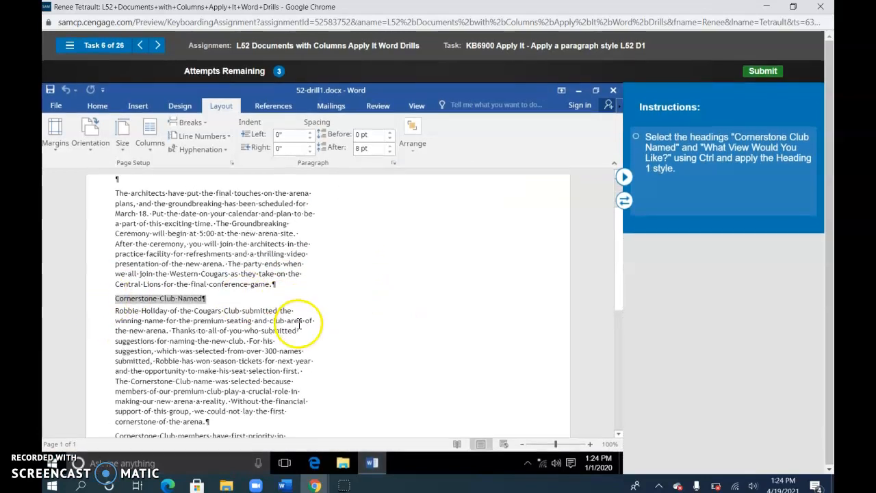
scroll(298, 325, down, 3)
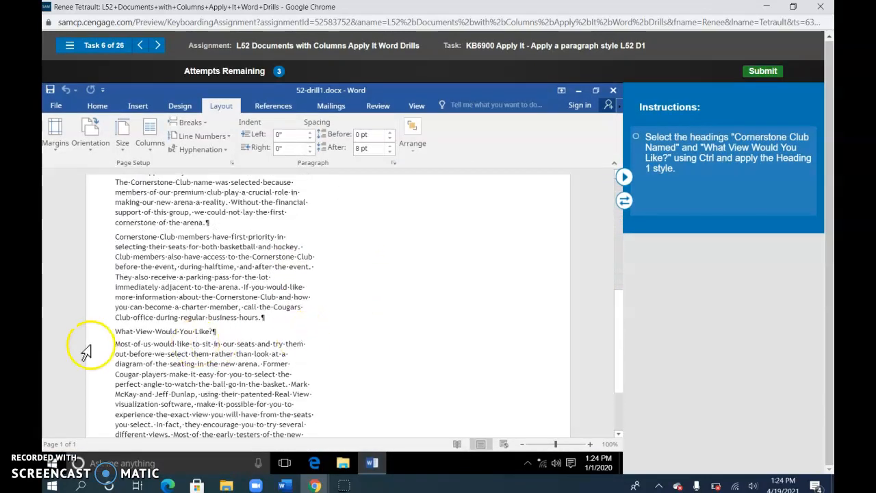
ctrl+click(98, 335)
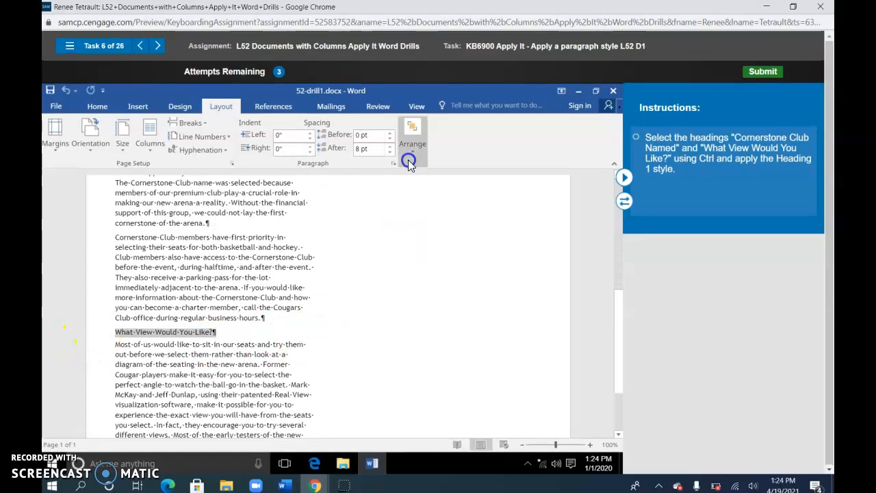
click(113, 108)
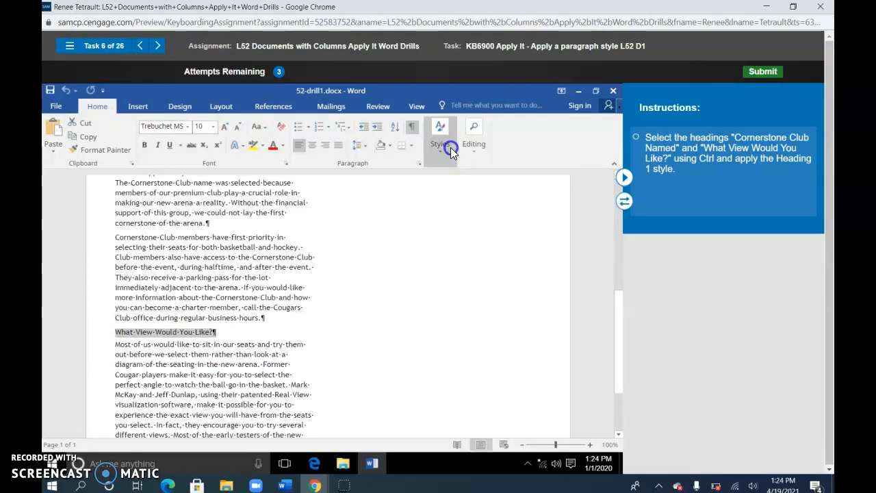
click(450, 145)
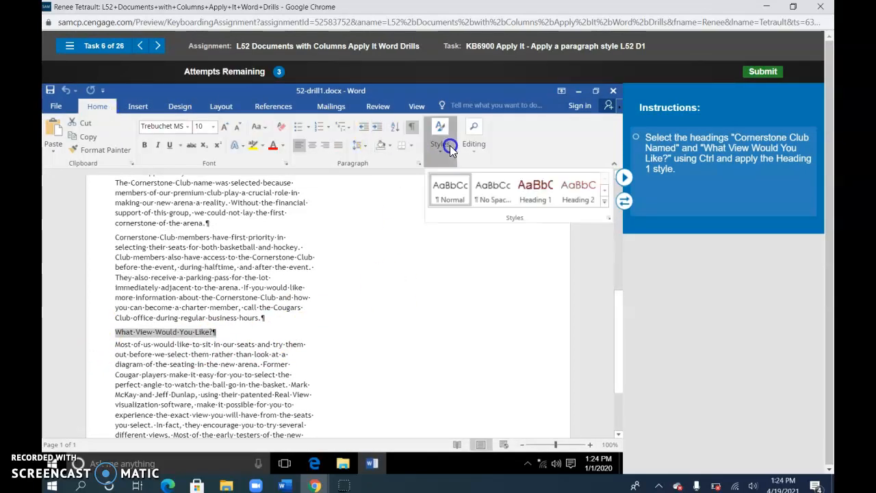
click(553, 193)
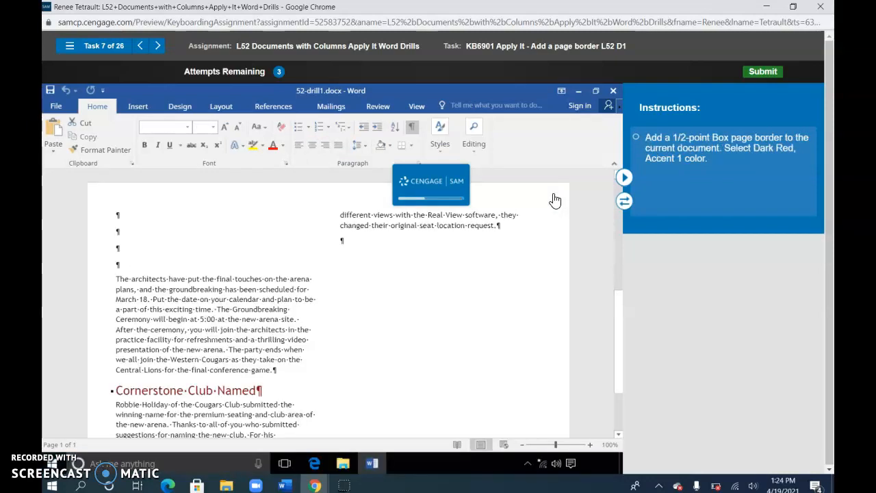
Add a ½ pt Box page border in Dark Red, Accent 1 to the whole document.
click(192, 107)
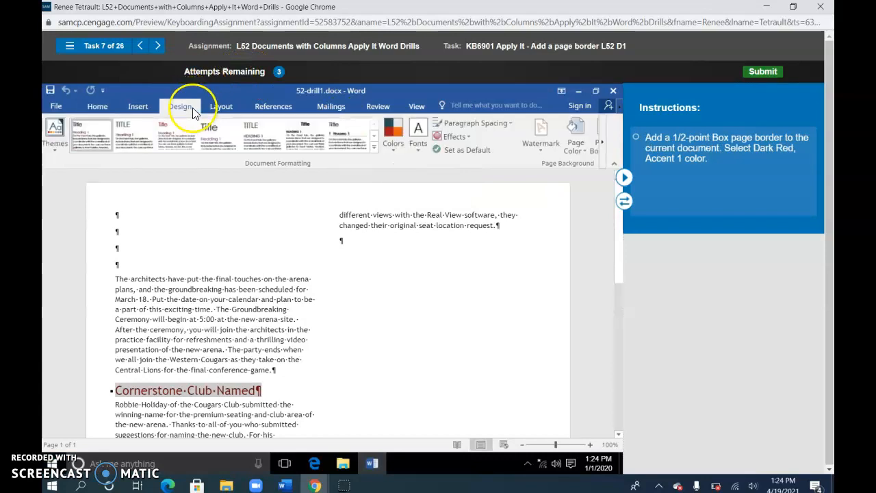
click(602, 145)
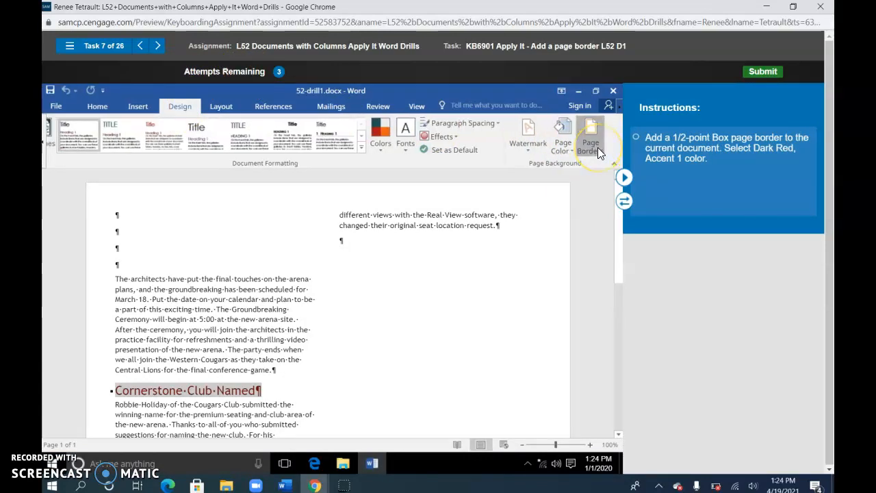
click(597, 147)
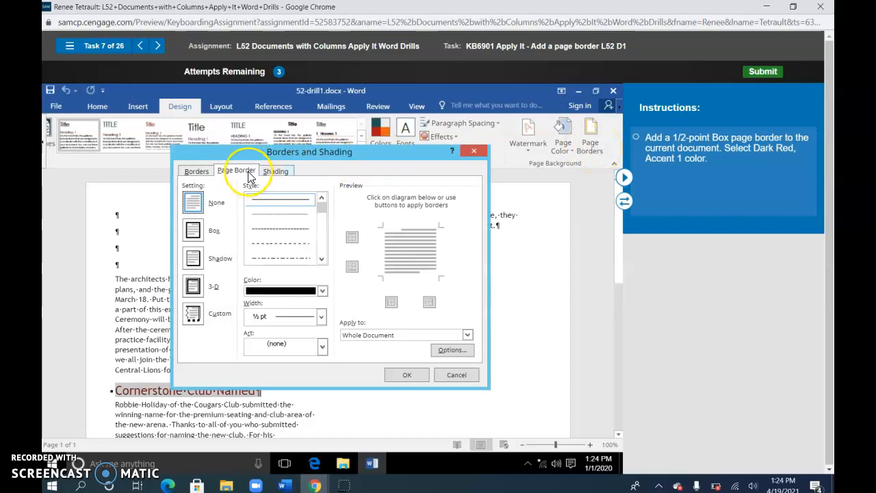
click(195, 231)
click(322, 291)
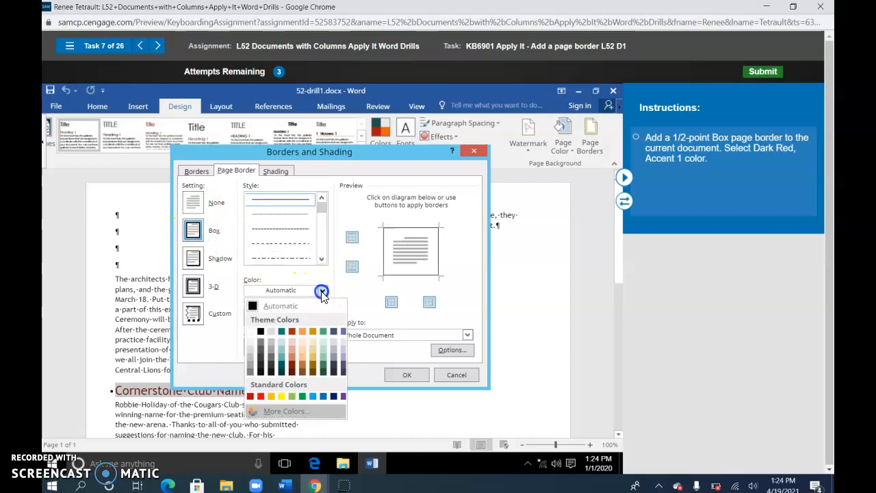
click(293, 332)
click(397, 376)
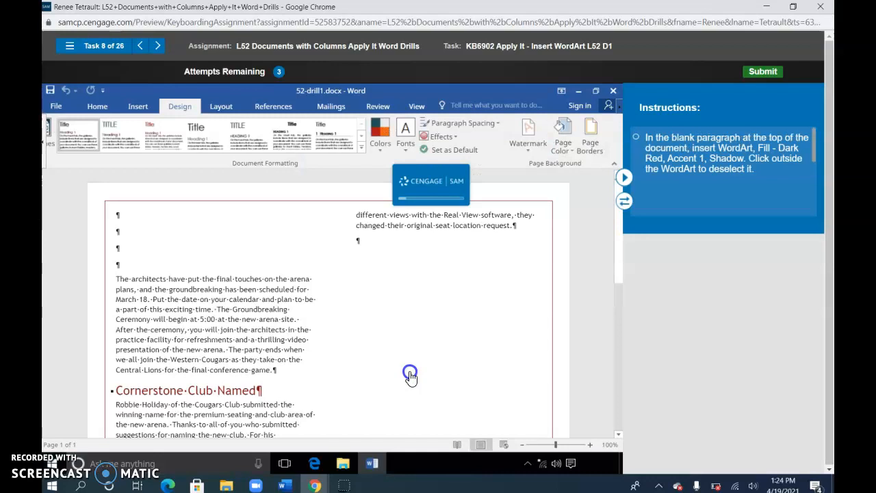
Insert WordArt in the Fill - Dark Red, Accent 1, Shadow style at the document's first blank paragraph, and deselect it.
click(122, 214)
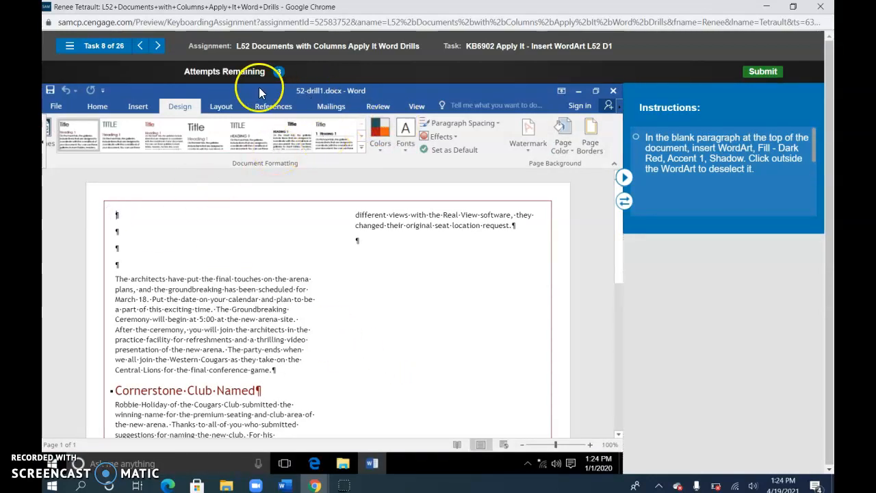
click(138, 107)
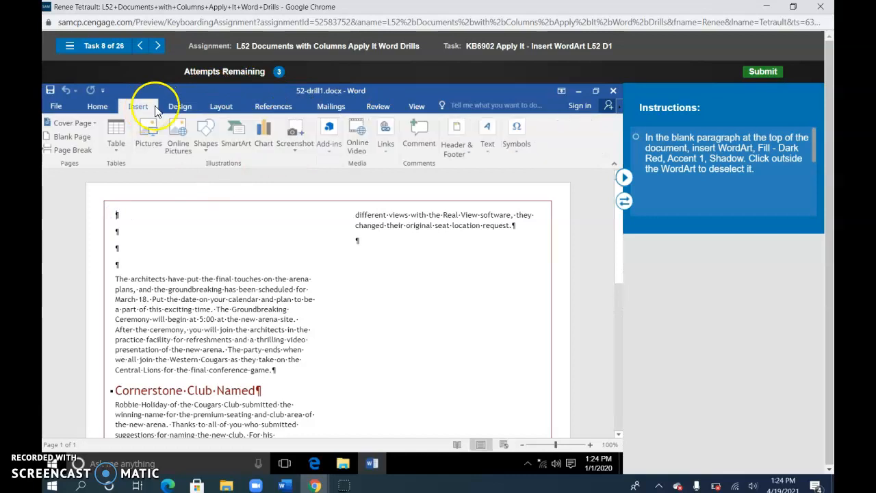
click(494, 135)
click(508, 191)
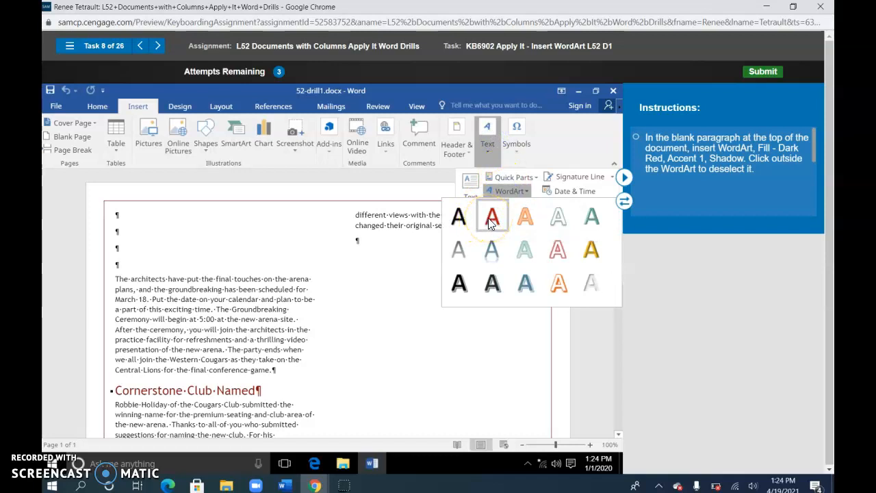
click(487, 218)
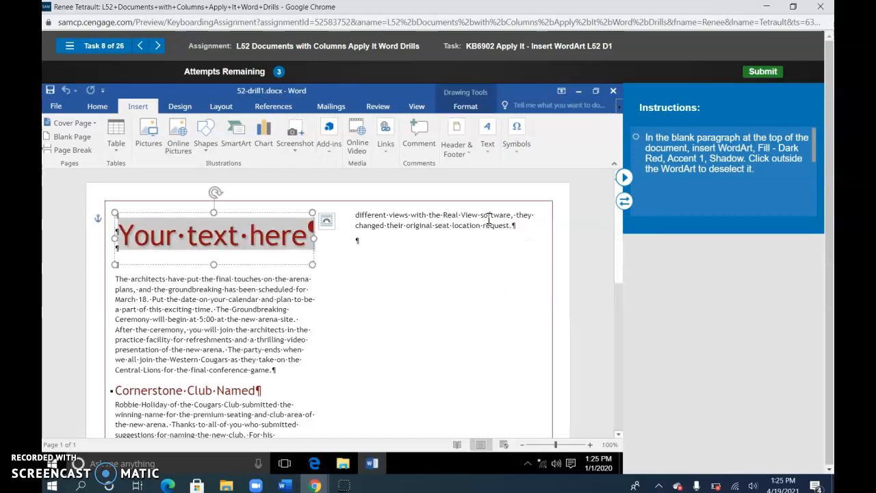
click(457, 286)
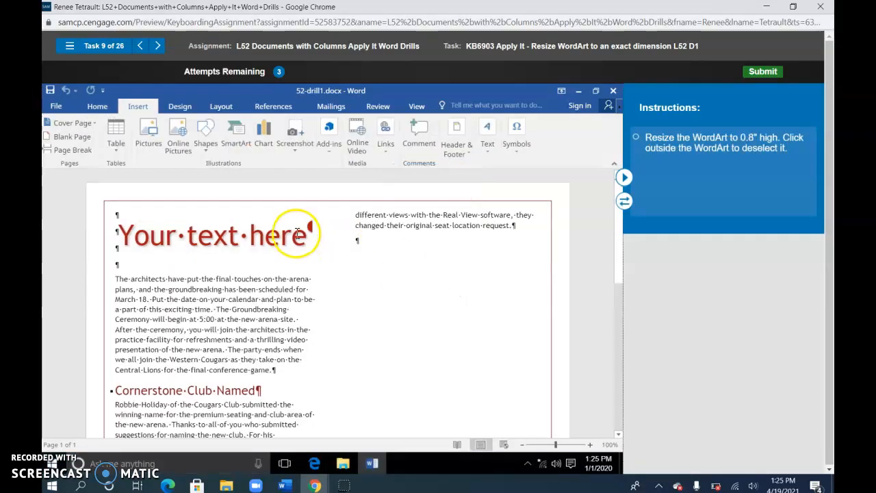
Set the WordArt's height to 0.8" and deselect it.
click(280, 234)
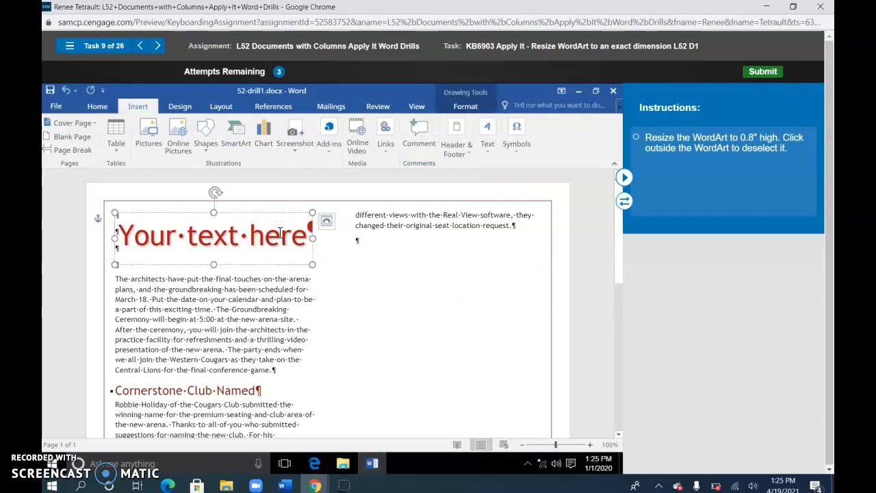
click(471, 106)
click(483, 133)
click(527, 179)
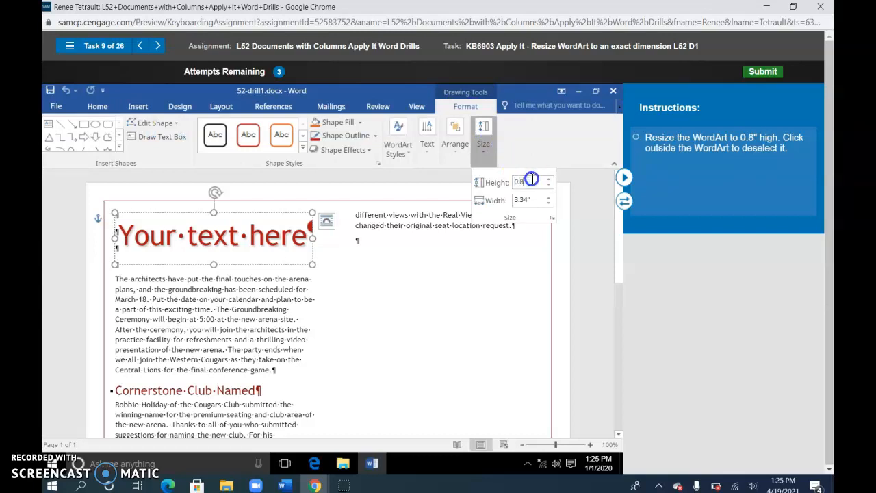
key(Return)
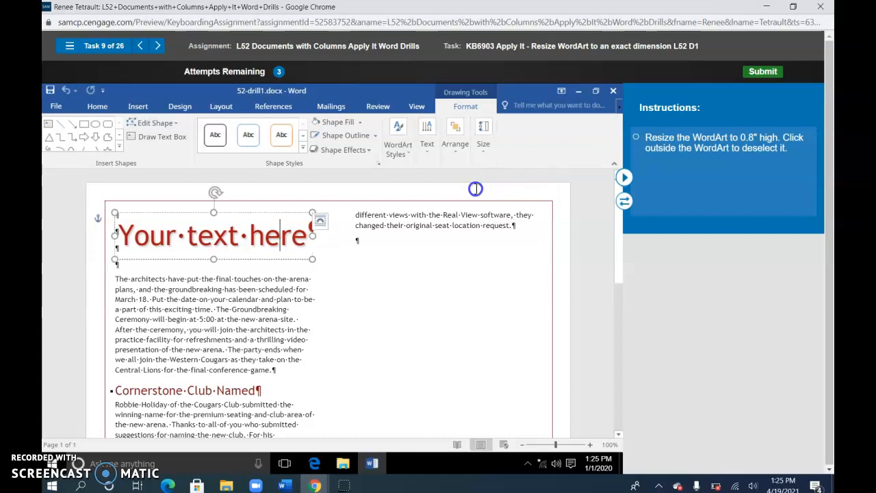
click(492, 269)
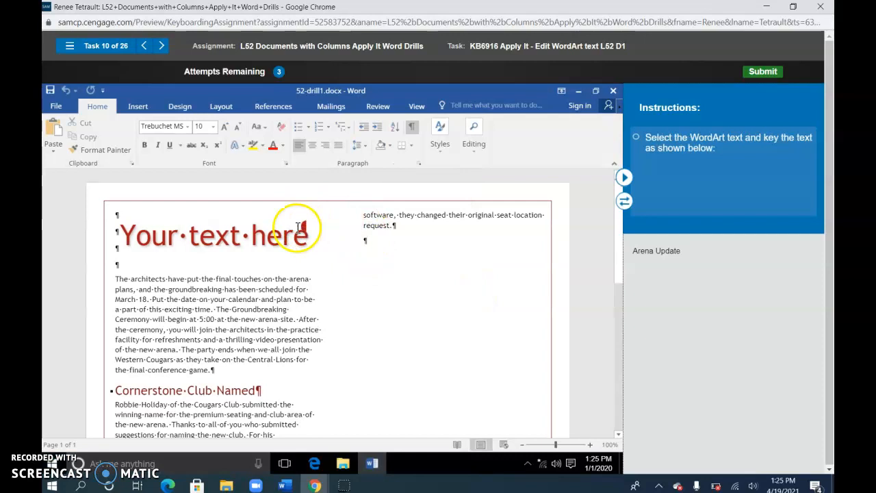
Replace the WordArt's placeholder text with "Arena Update".
click(157, 234)
drag(121, 233, 310, 238)
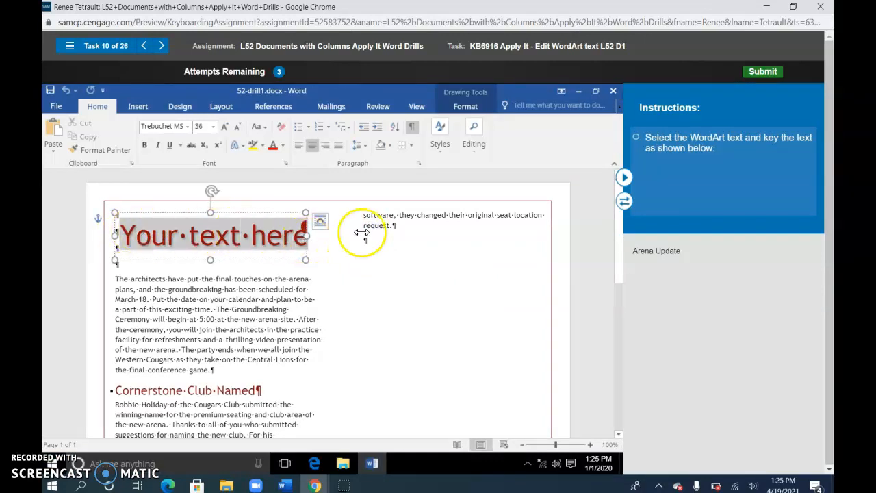
text(A)
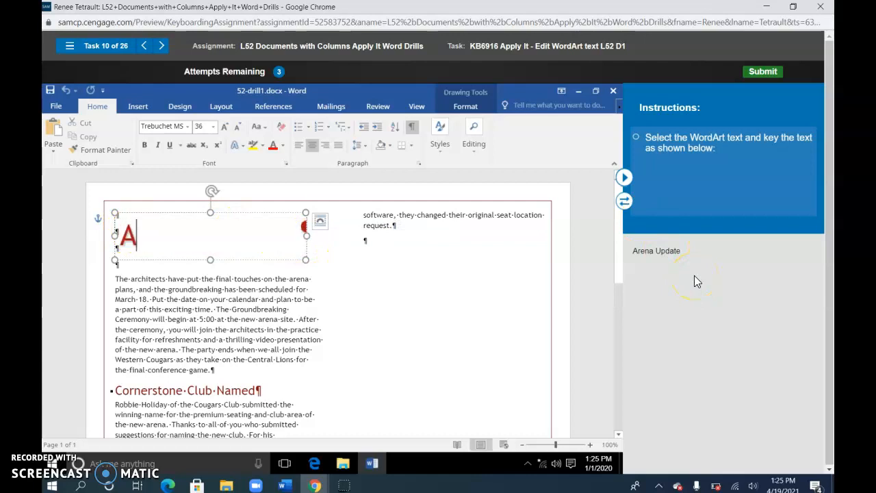
text(rena Update)
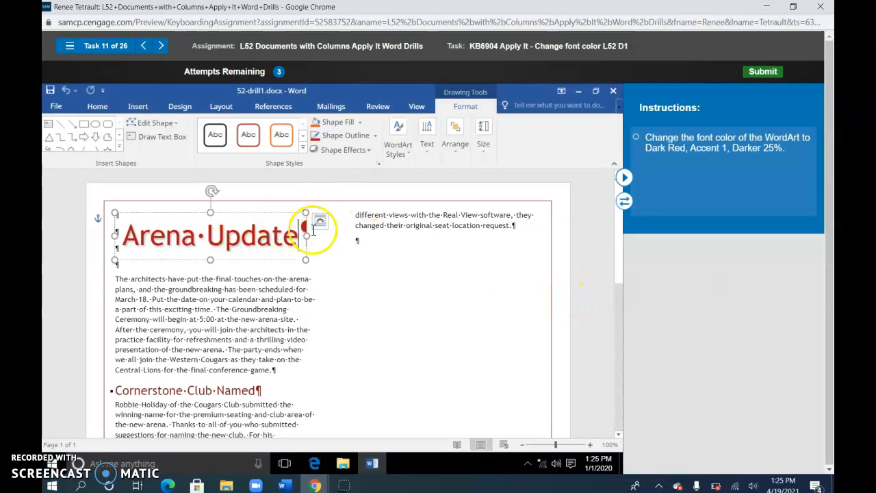
Try to change the selected WordArt text's font color to Dark Red, Accent 1, Darker 25%, and restart the task.
drag(301, 232, 114, 230)
click(98, 108)
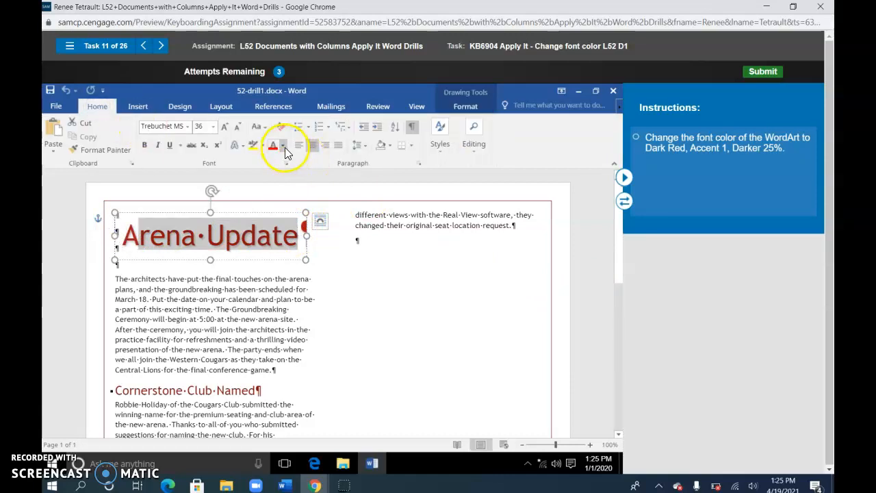
click(284, 146)
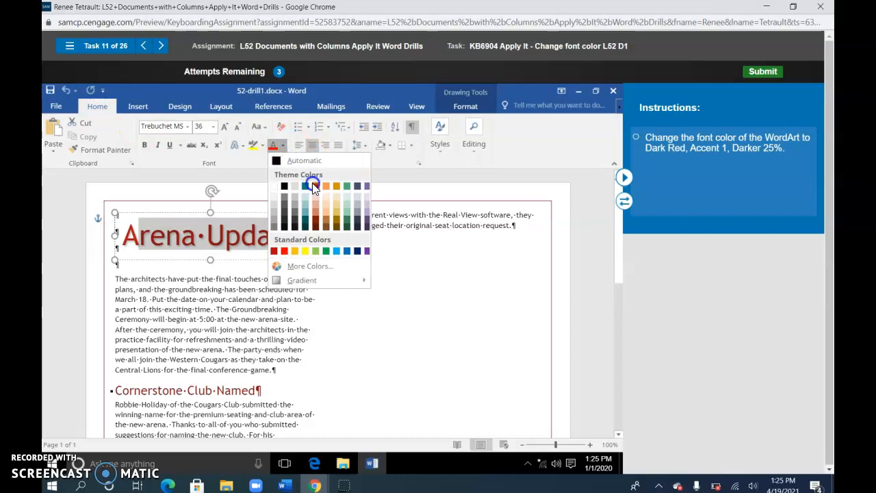
click(315, 221)
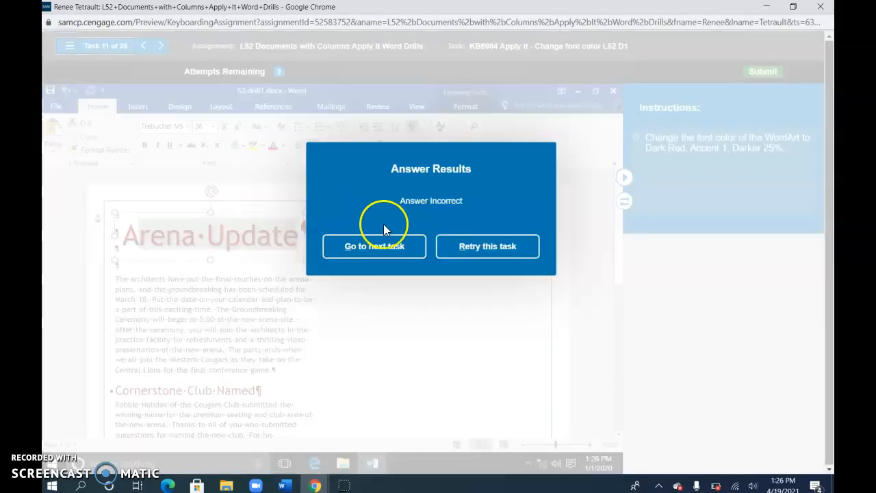
click(459, 247)
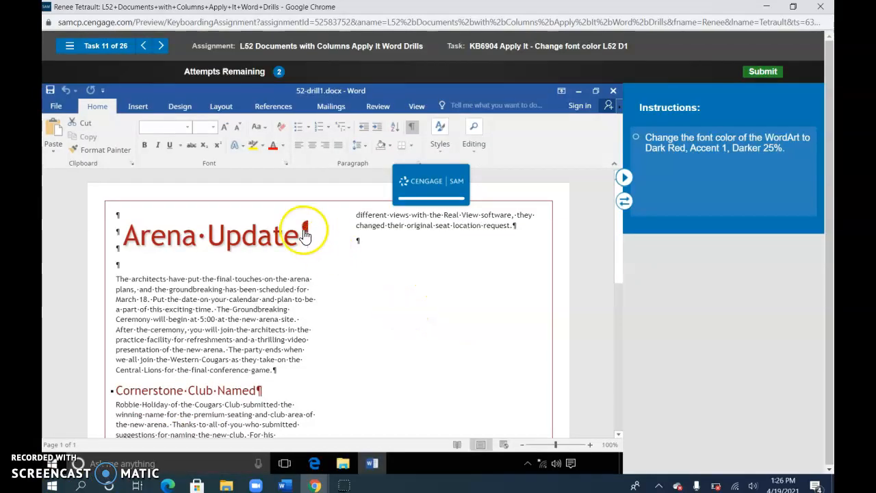
Try to recolor the "Arena Update" WordArt with a Dark Red, Accent 1, Darker 25% text fill, and restart the task.
click(298, 233)
drag(298, 233, 124, 234)
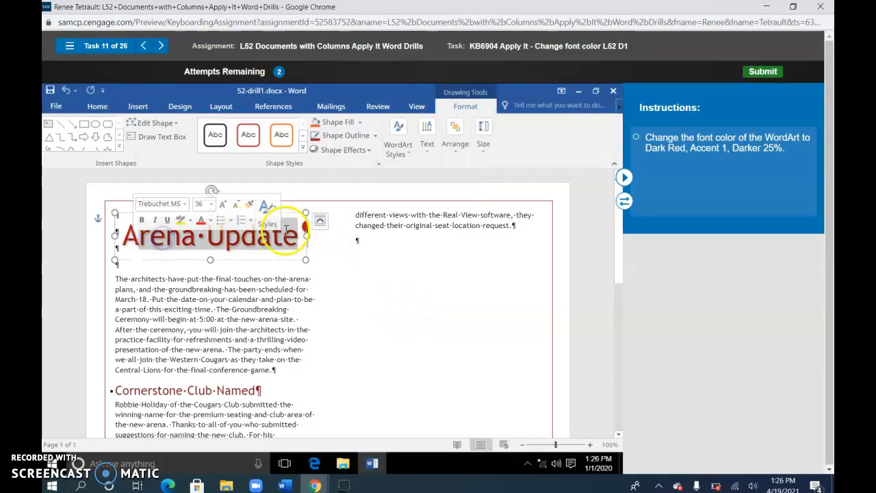
drag(303, 235, 104, 233)
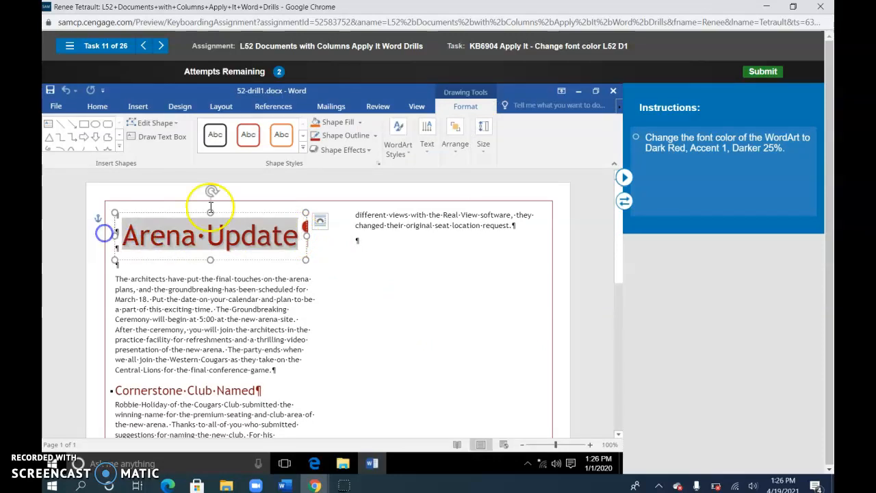
click(398, 145)
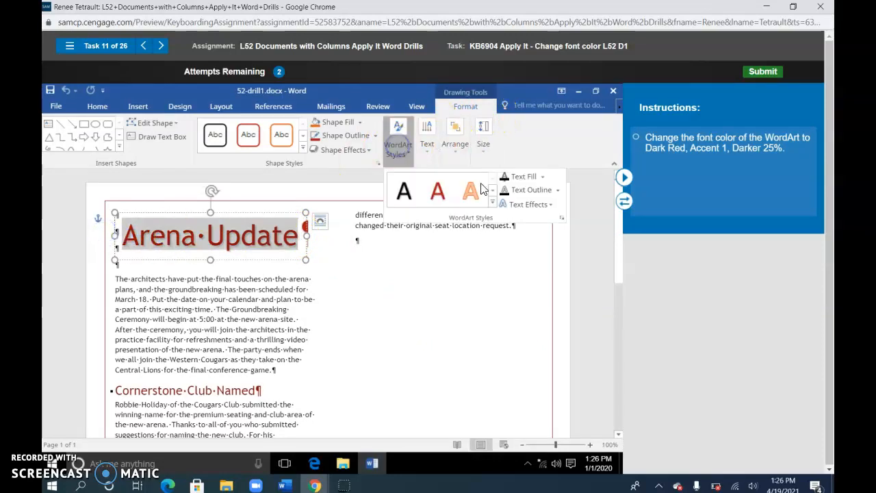
click(541, 177)
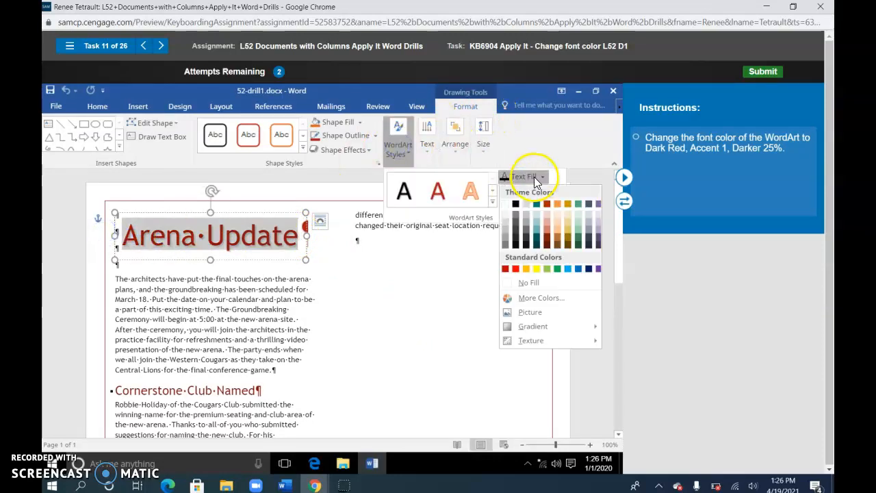
click(547, 238)
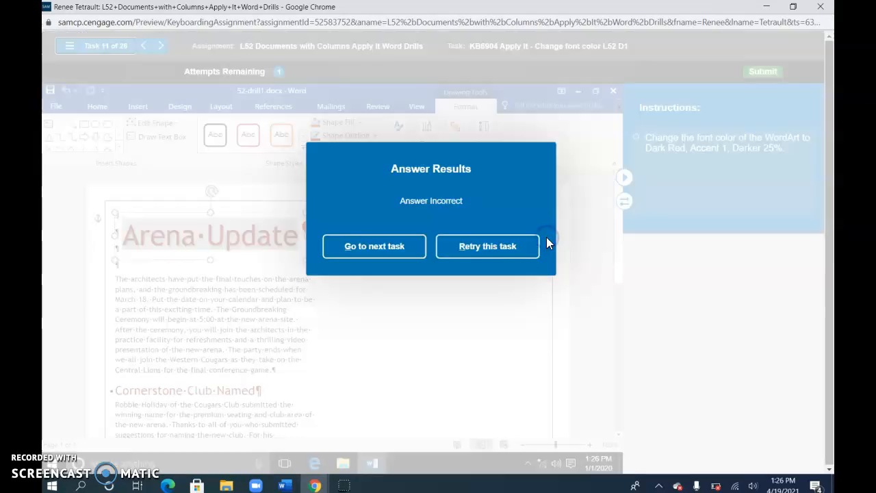
click(338, 257)
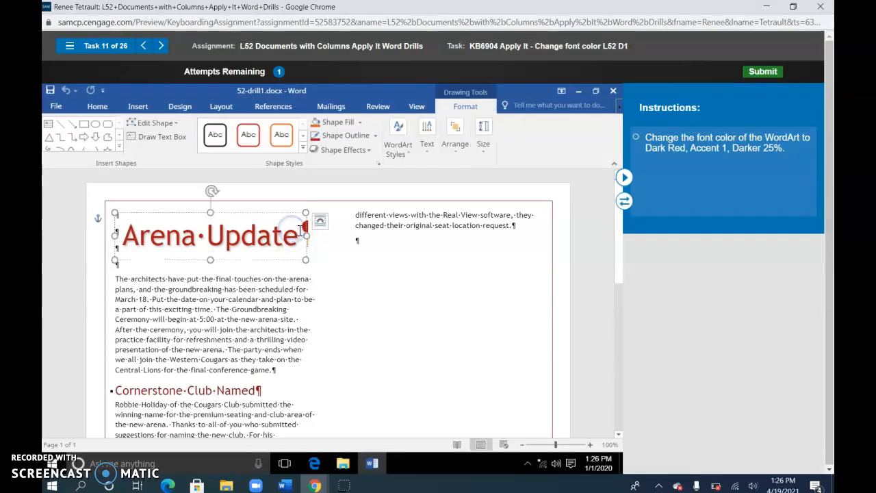
Change the font color of the whole "Arena Update" WordArt text, including its paragraph mark, to Dark Red, Accent 1, Darker 25%.
drag(291, 228, 125, 231)
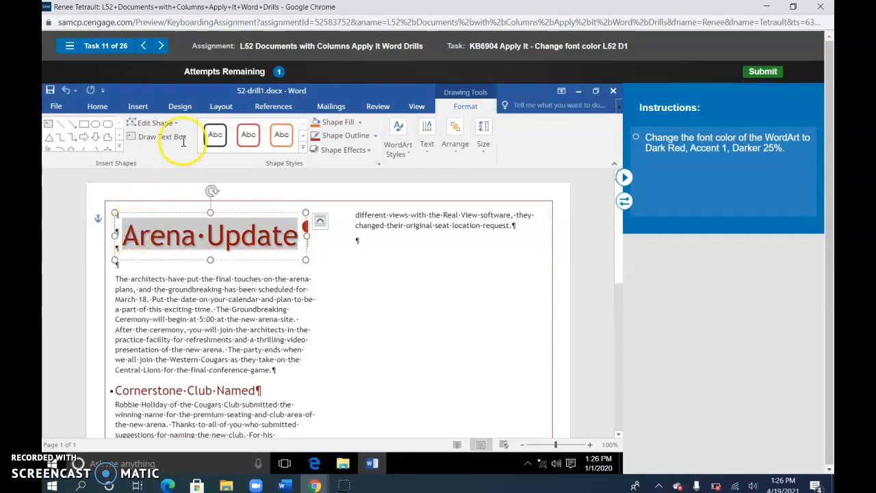
drag(130, 233, 311, 241)
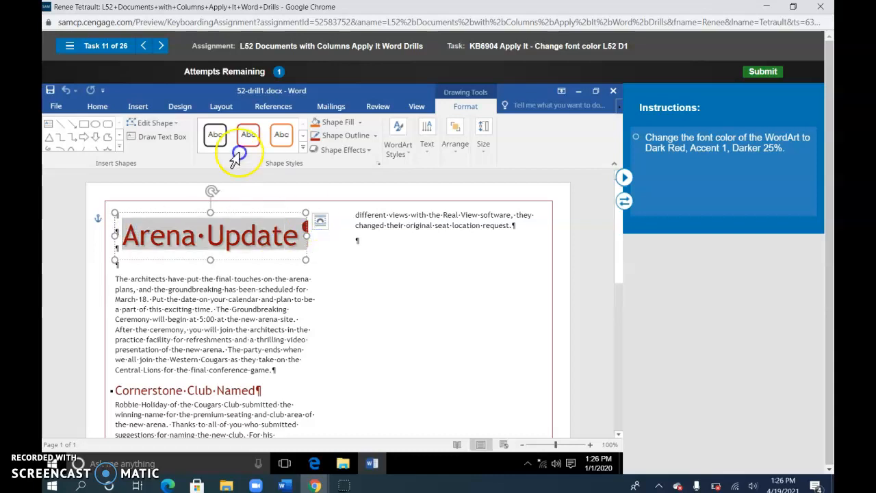
click(114, 111)
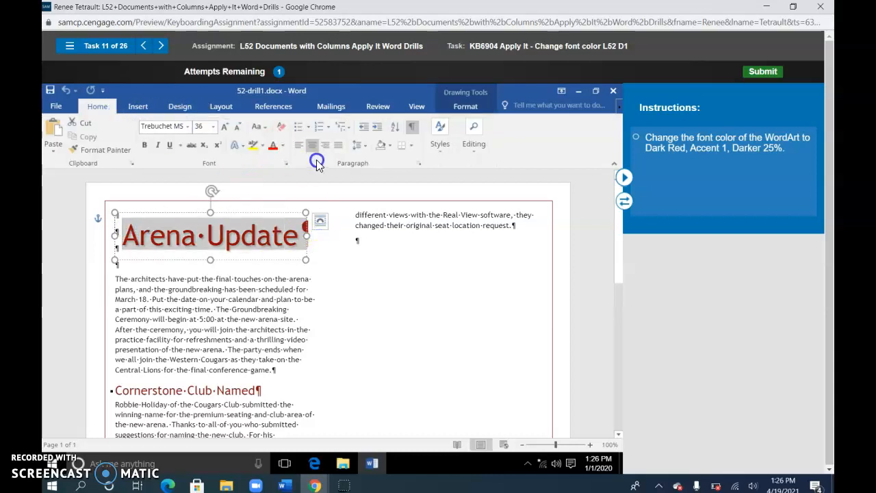
click(283, 148)
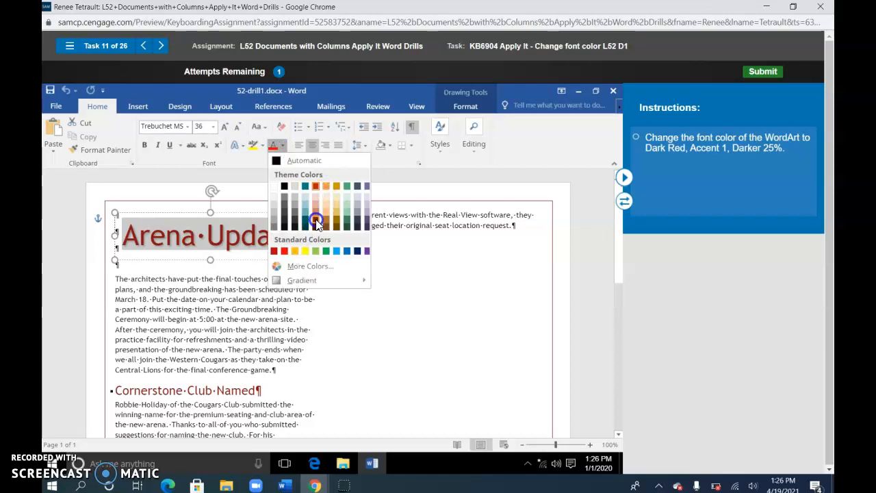
click(316, 223)
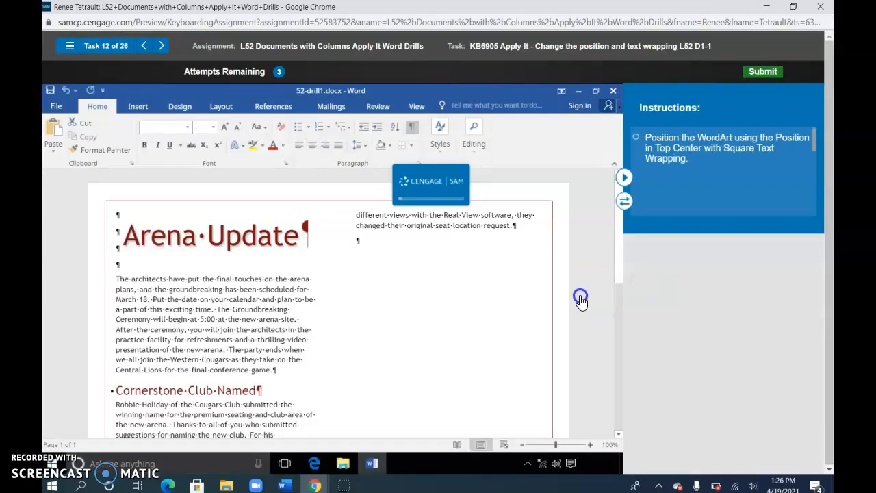
Position the "Arena Update" WordArt in Top Center with Square Text Wrapping.
click(227, 248)
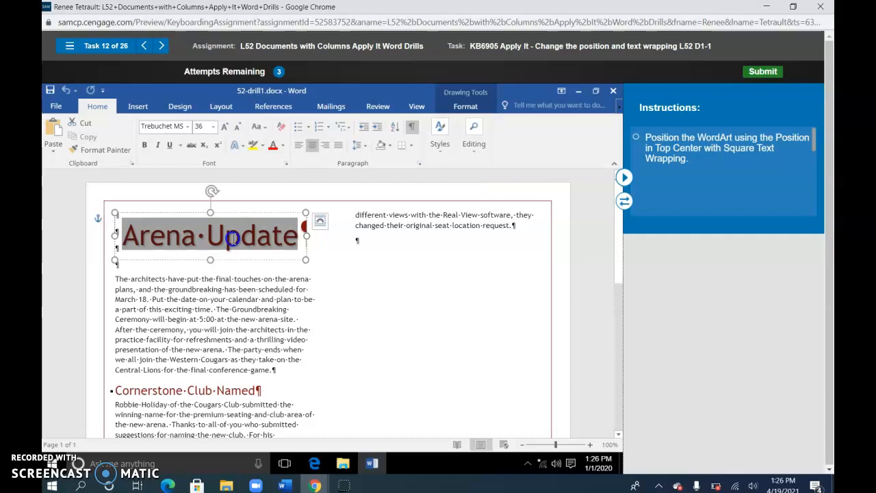
drag(126, 231, 307, 234)
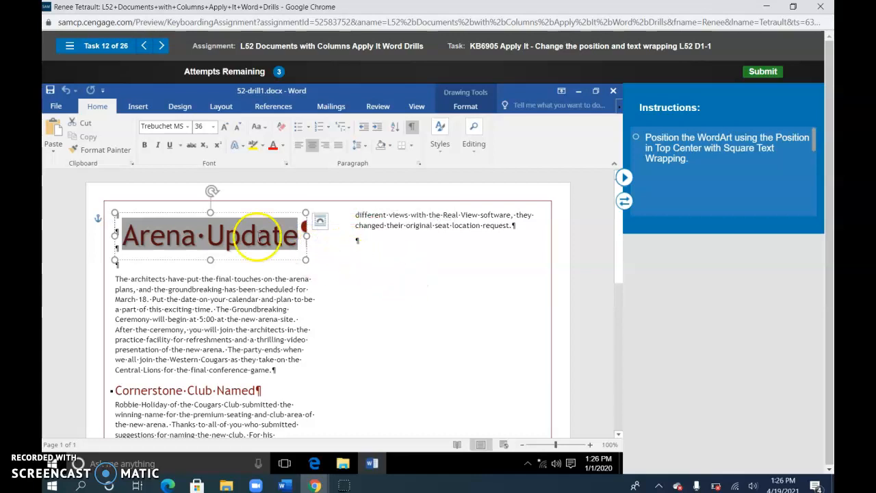
click(248, 212)
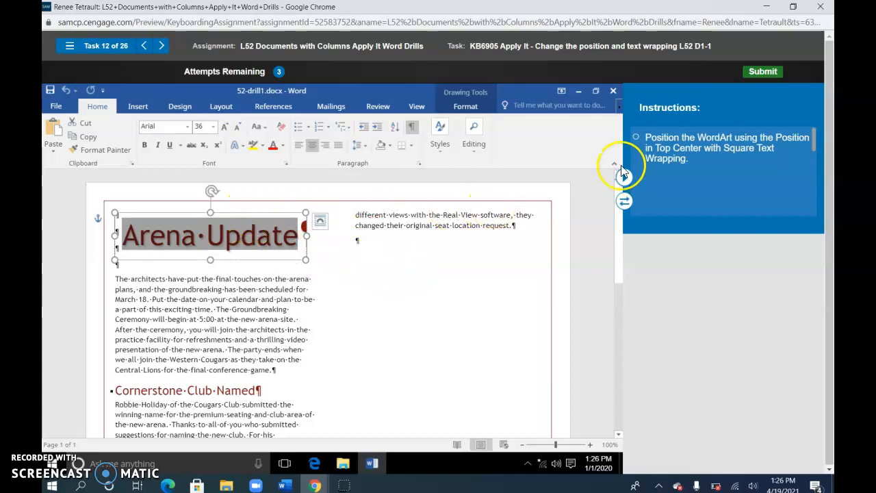
click(477, 106)
click(454, 133)
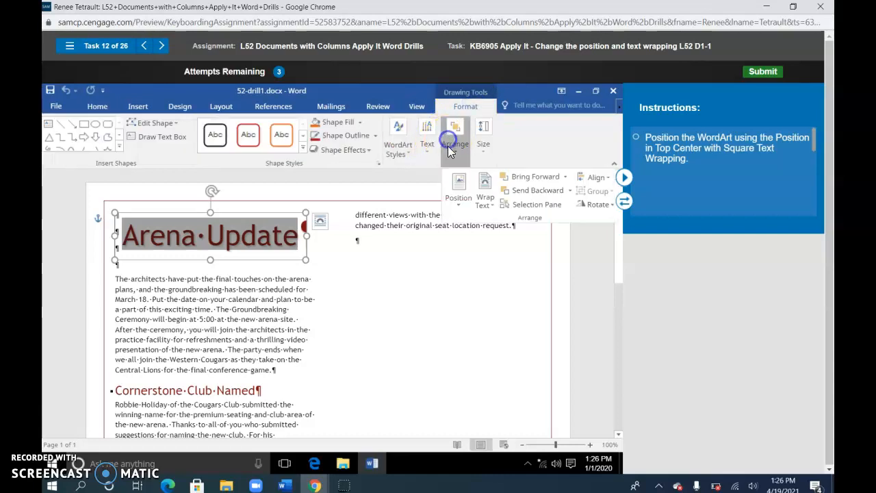
click(459, 200)
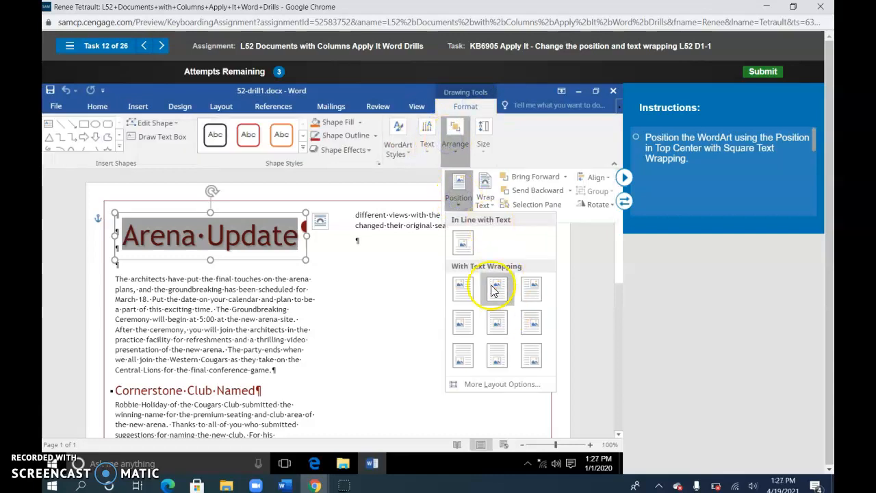
click(494, 290)
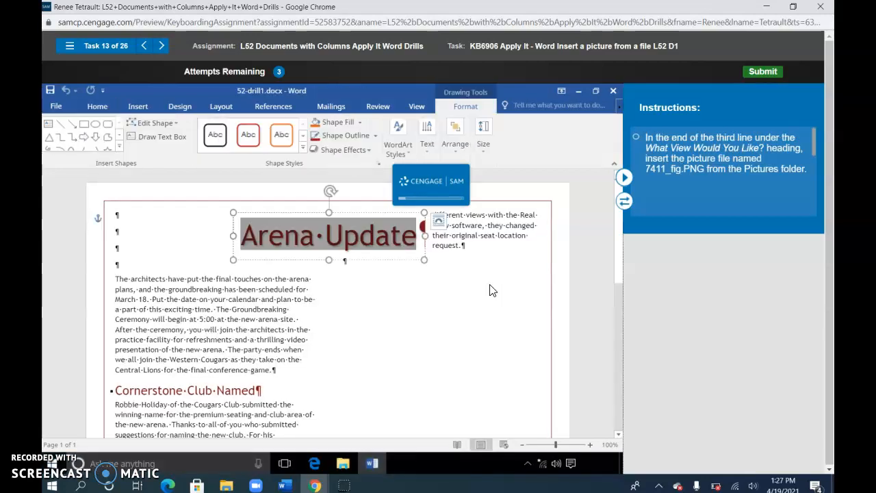
Insert the picture 7411_fig.png from the Pictures folder at the end of the third line under the "What View Would You Like?" heading.
scroll(443, 295, down, 1)
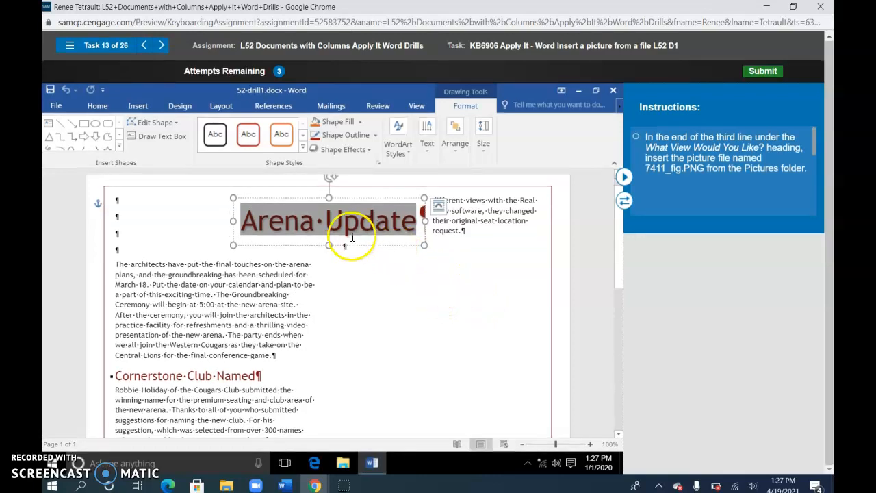
scroll(335, 298, down, 5)
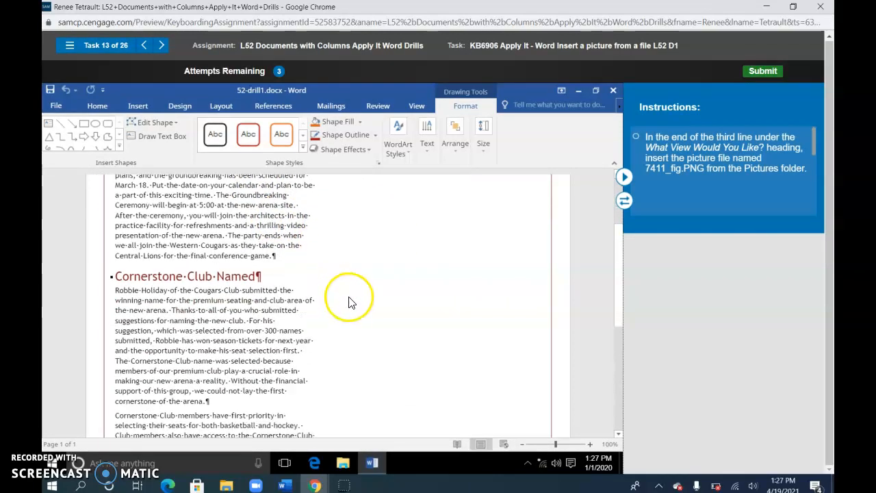
scroll(336, 298, down, 5)
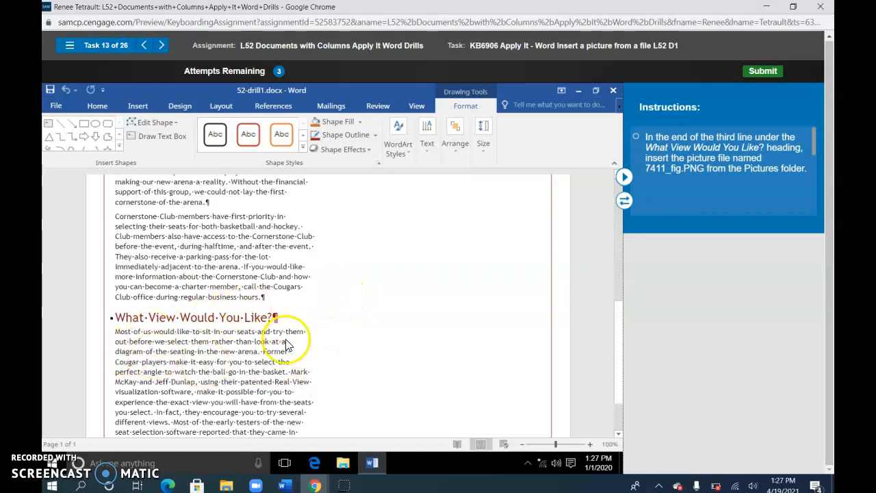
click(302, 351)
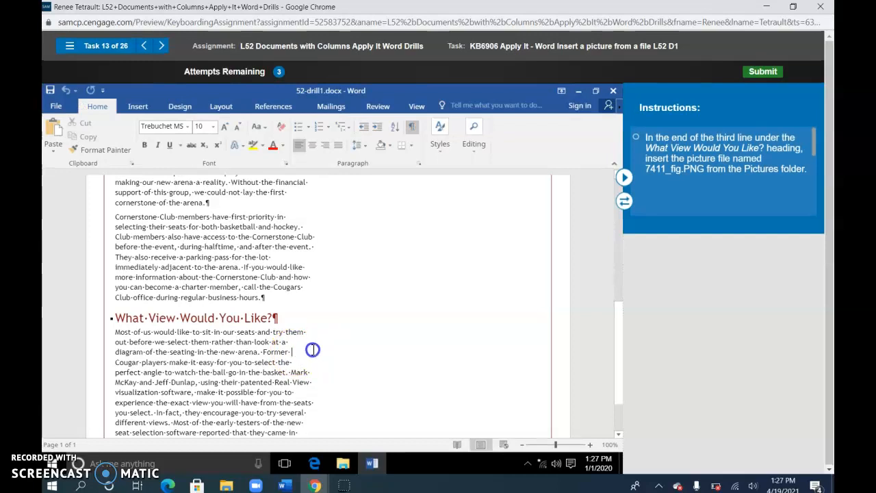
click(136, 106)
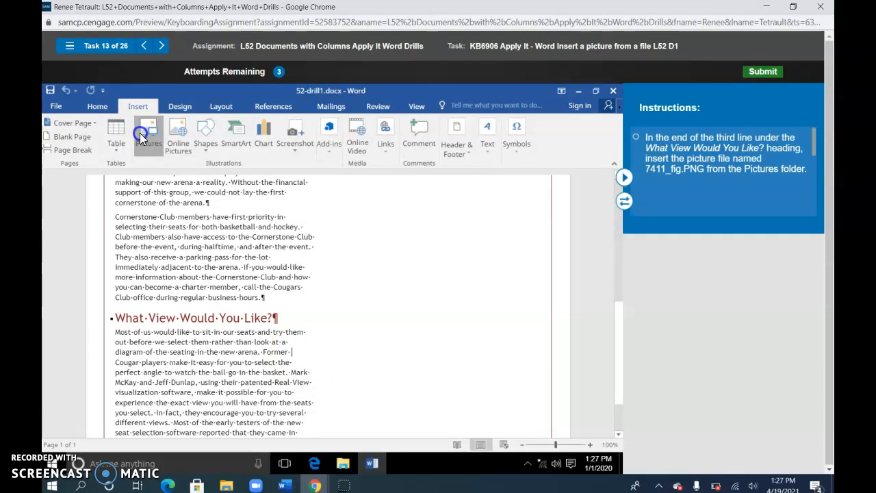
click(290, 223)
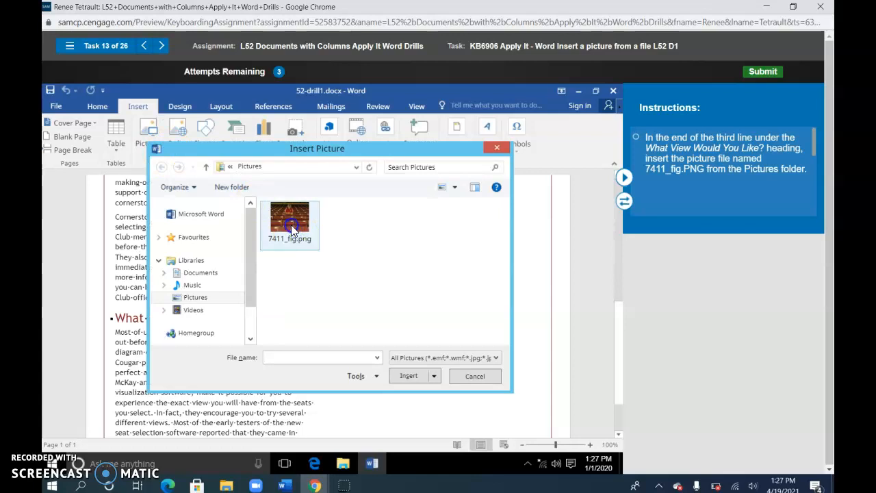
click(408, 376)
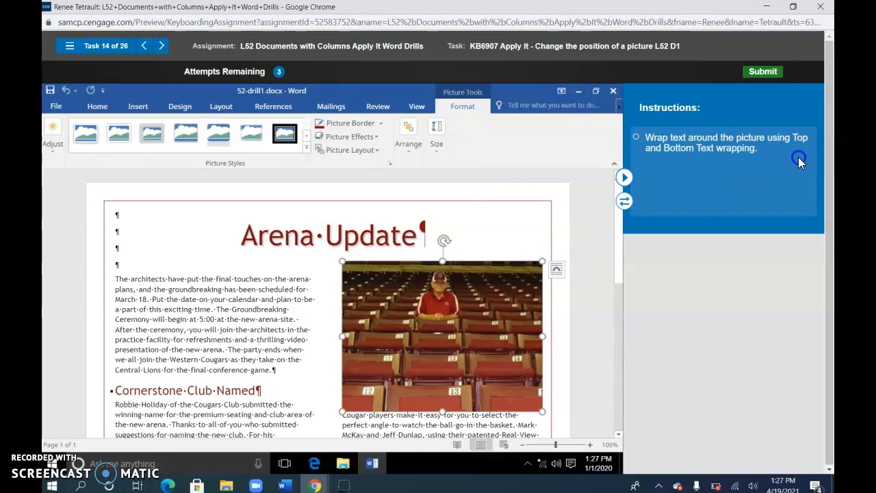
Apply Top and Bottom text wrapping to the arena seats picture and set its height to 2.25".
click(554, 272)
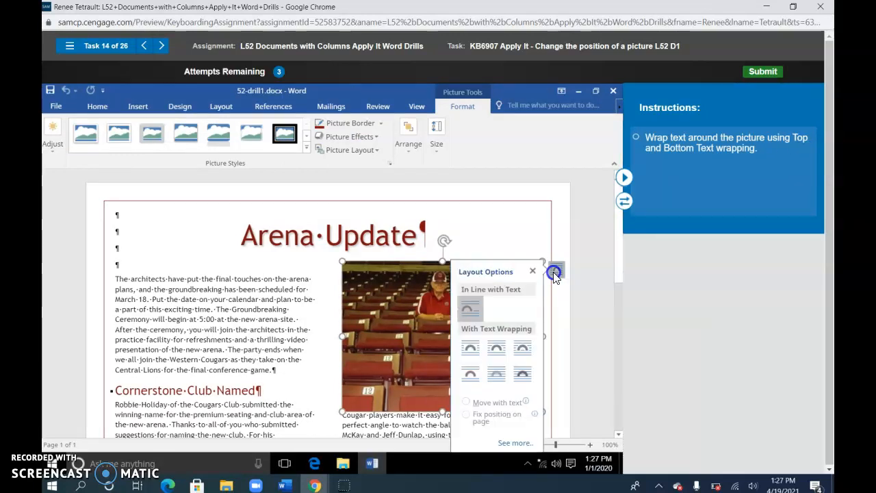
click(470, 376)
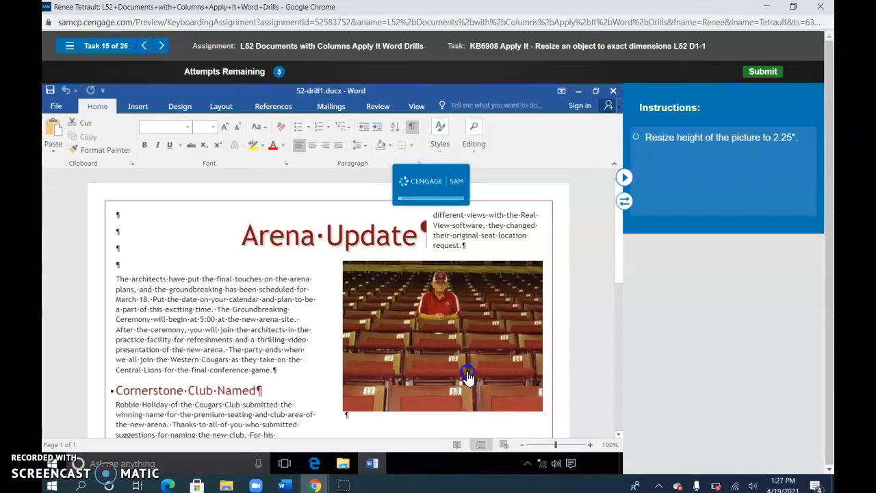
click(481, 335)
click(446, 124)
click(510, 182)
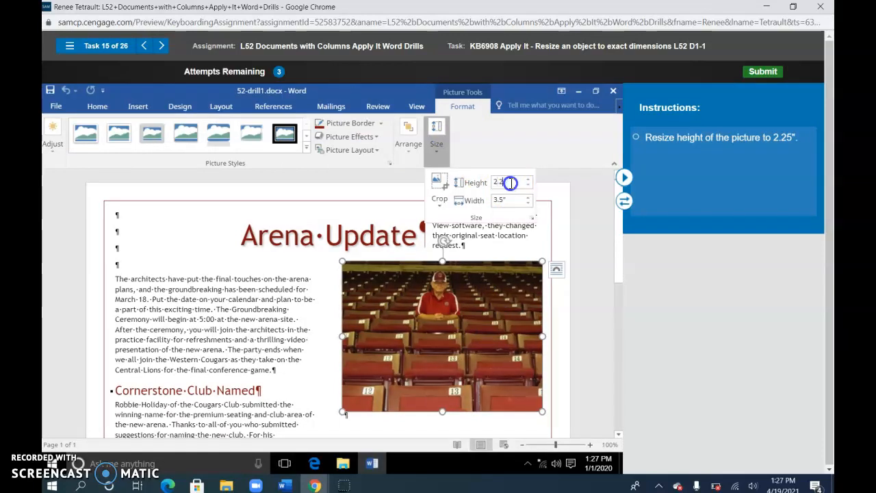
text(2.25)
key(Return)
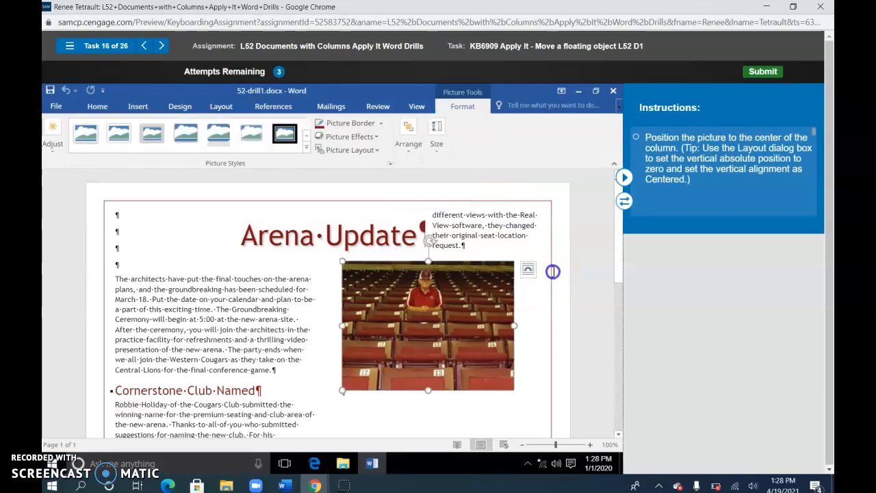
In the arena seats picture's layout settings, set the vertical absolute position to 0, and set the vertical alignment to Centered relative to Page.
click(407, 149)
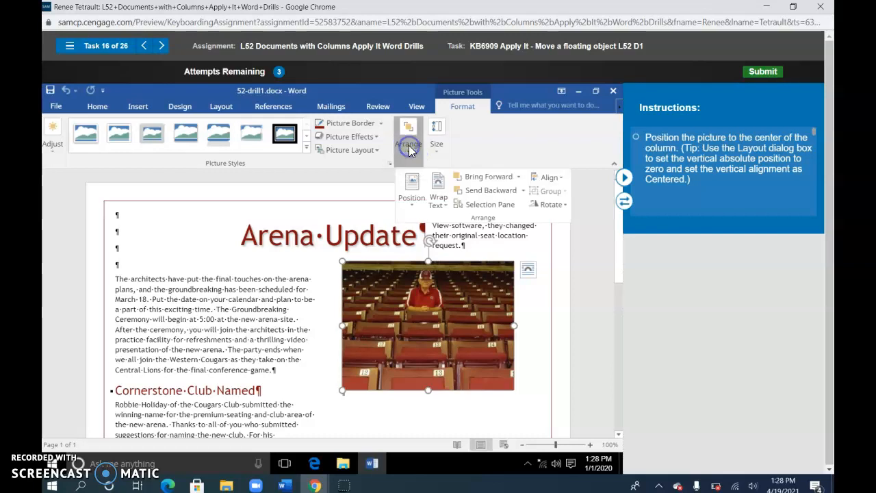
click(419, 209)
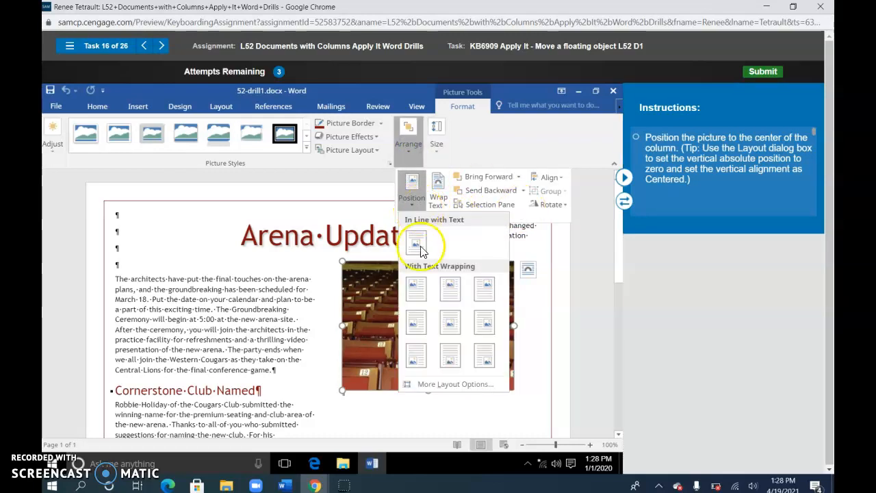
click(445, 384)
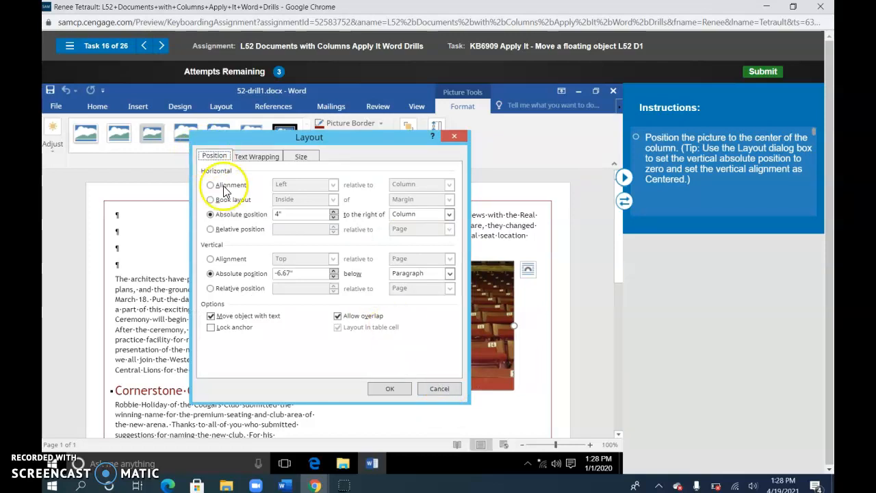
click(299, 273)
drag(298, 272, 228, 262)
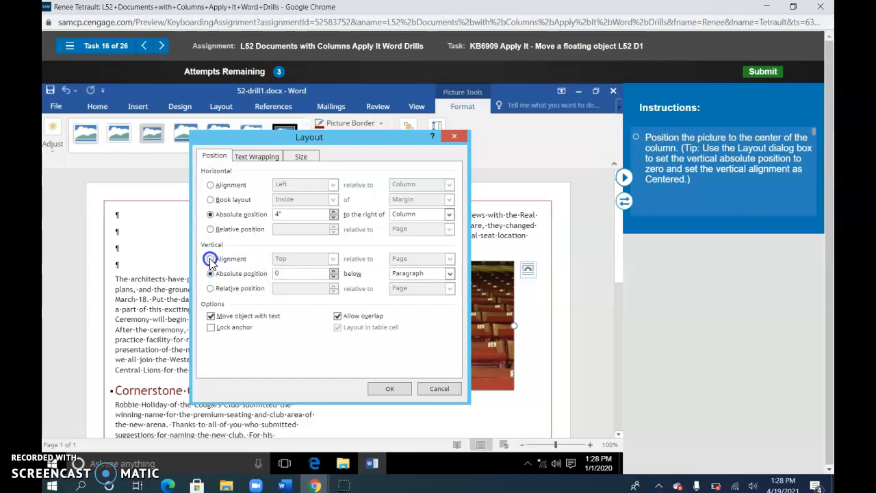
click(210, 258)
click(333, 259)
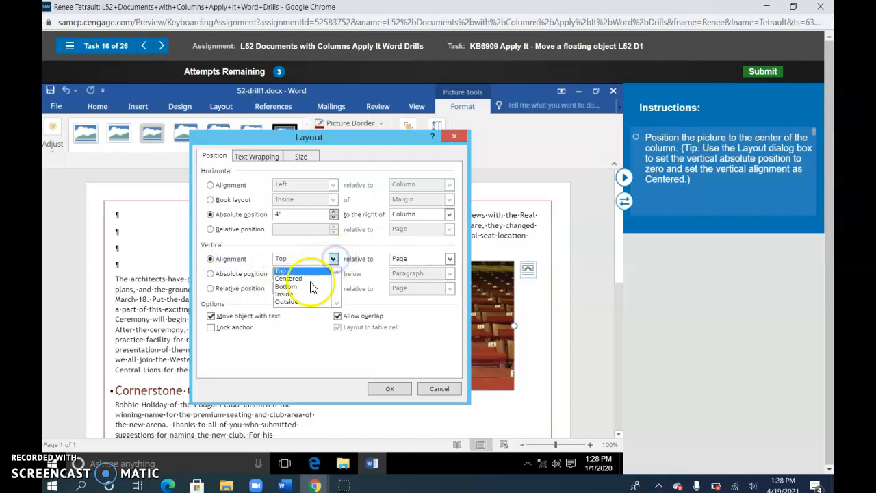
click(309, 280)
click(391, 384)
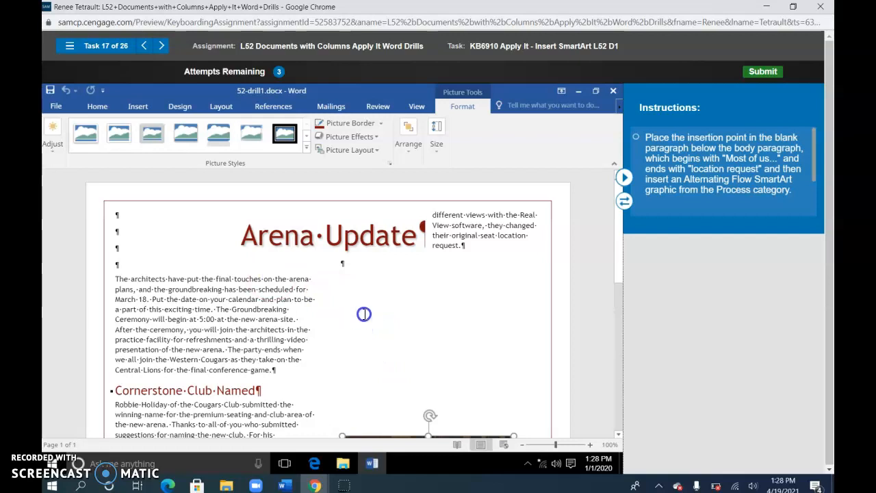
Insert an Alternating Flow SmartArt graphic from the Process category in the blank paragraph below the body paragraph ending "location request".
click(344, 267)
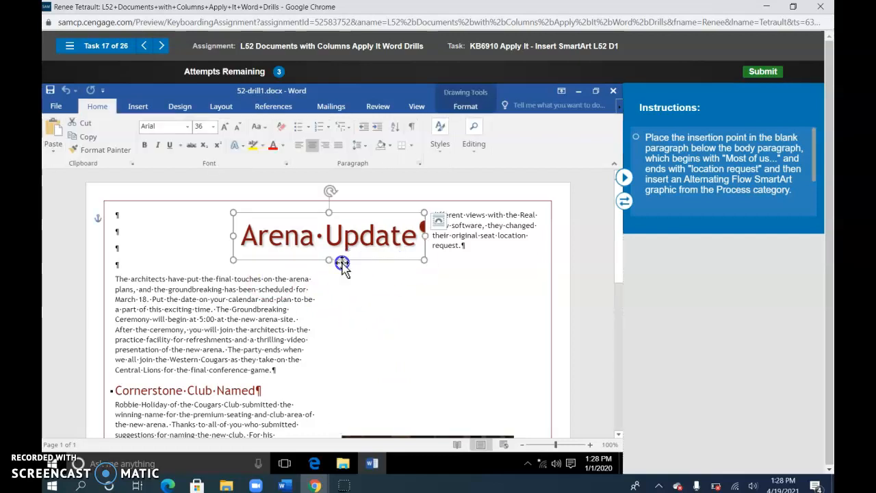
click(346, 266)
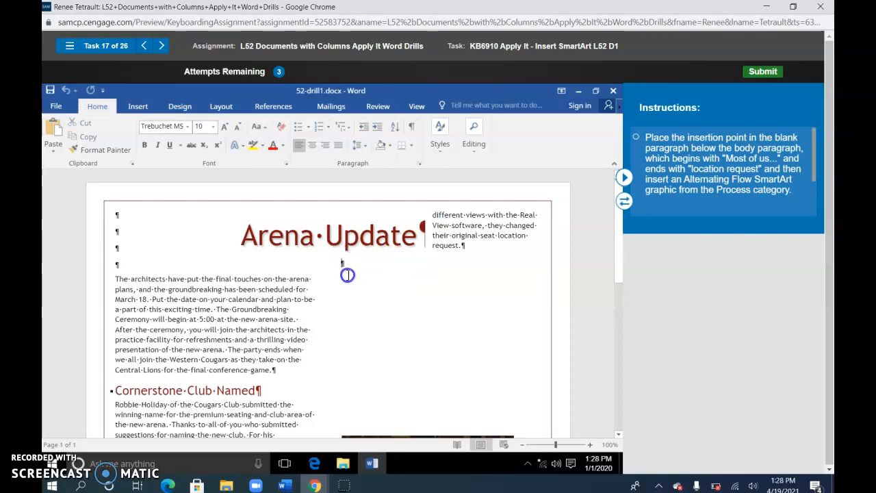
click(468, 251)
click(152, 110)
click(235, 135)
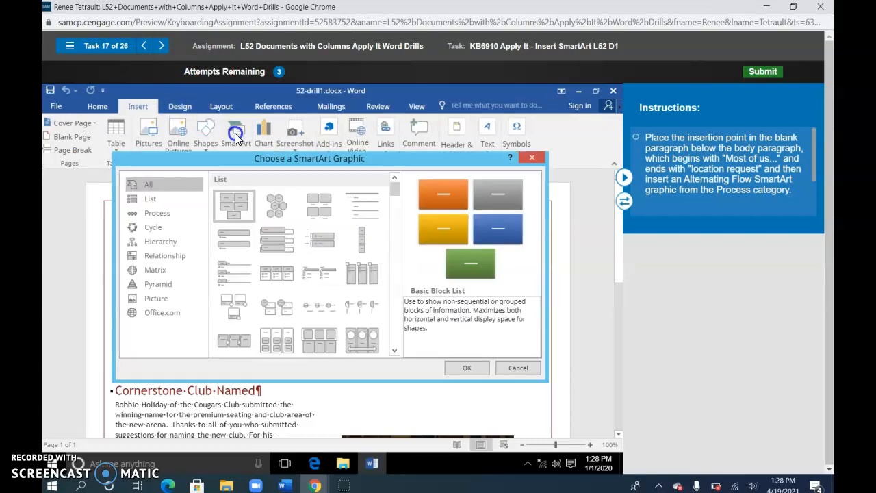
click(157, 284)
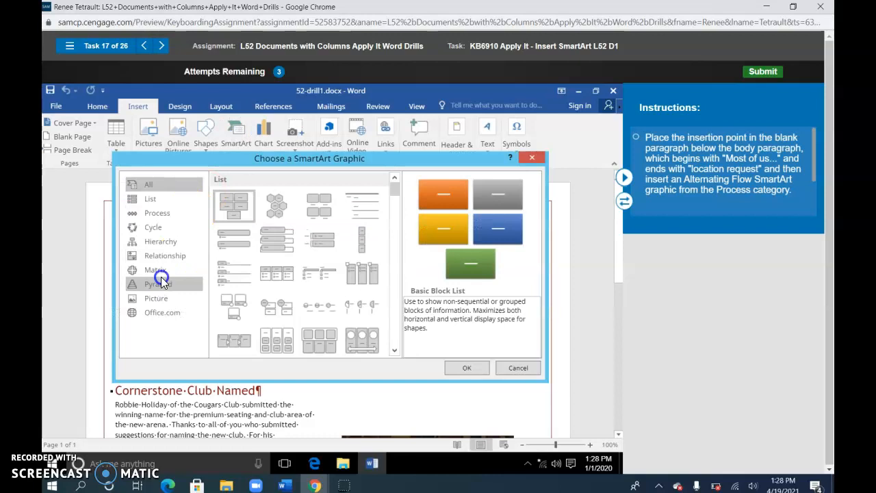
click(171, 212)
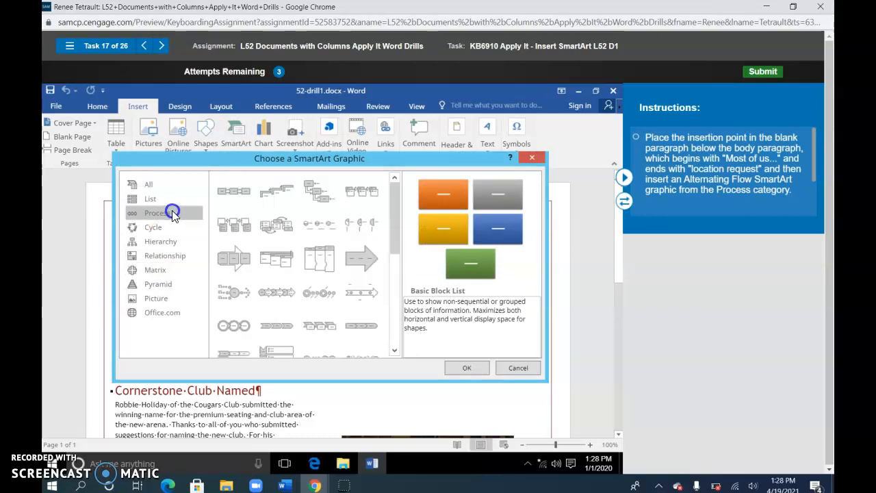
click(285, 231)
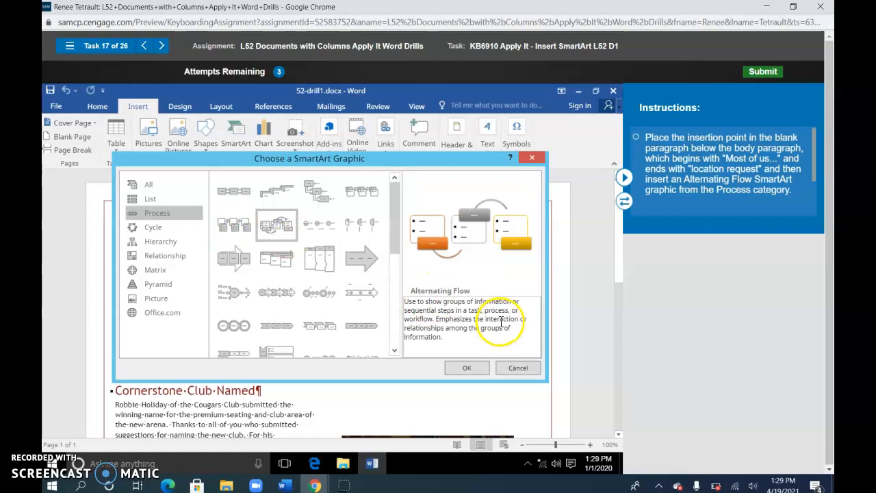
click(482, 369)
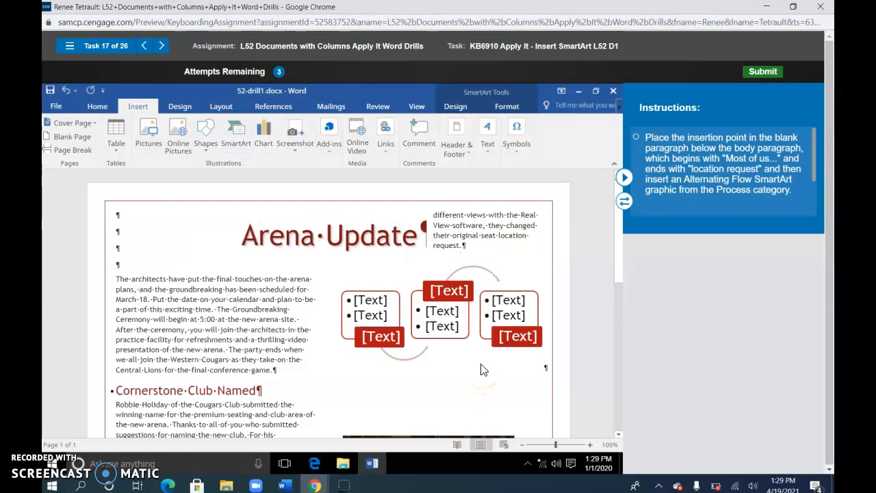